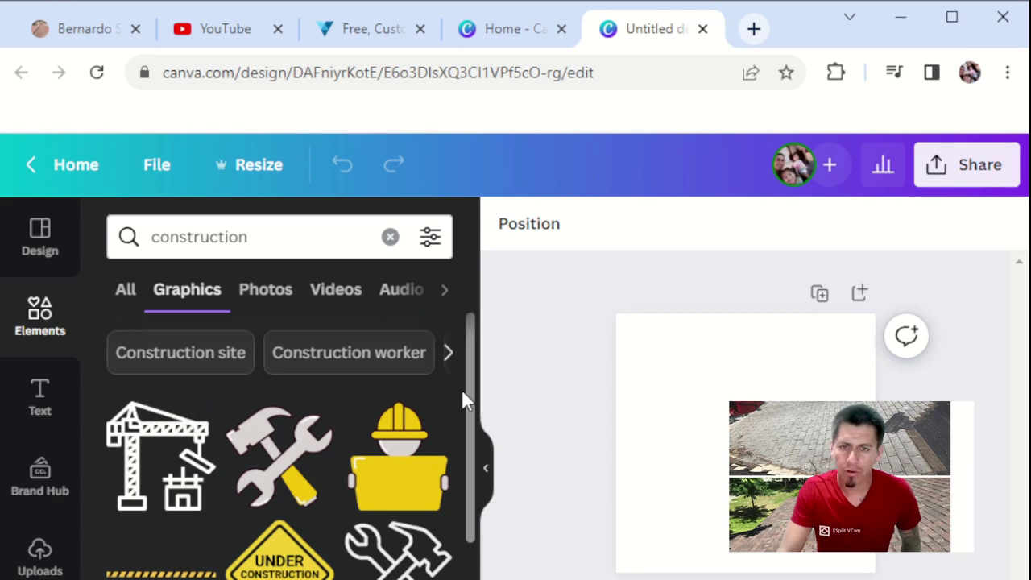
Step: Add the pink double-rooftop outline from the construction graphics results to the blank page
left_click_drag(474, 386, 504, 451)
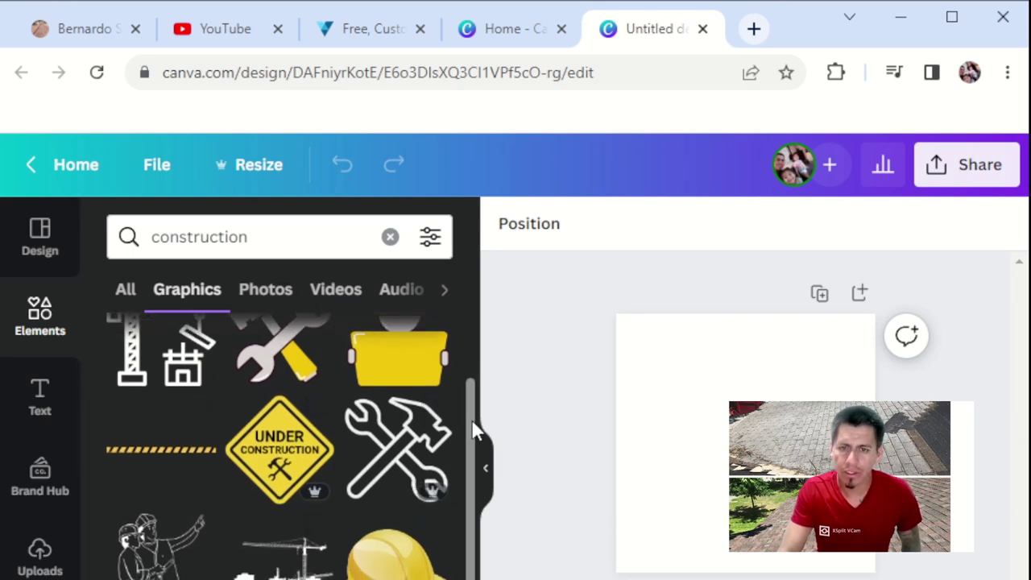
scroll(475, 419, "down", 5)
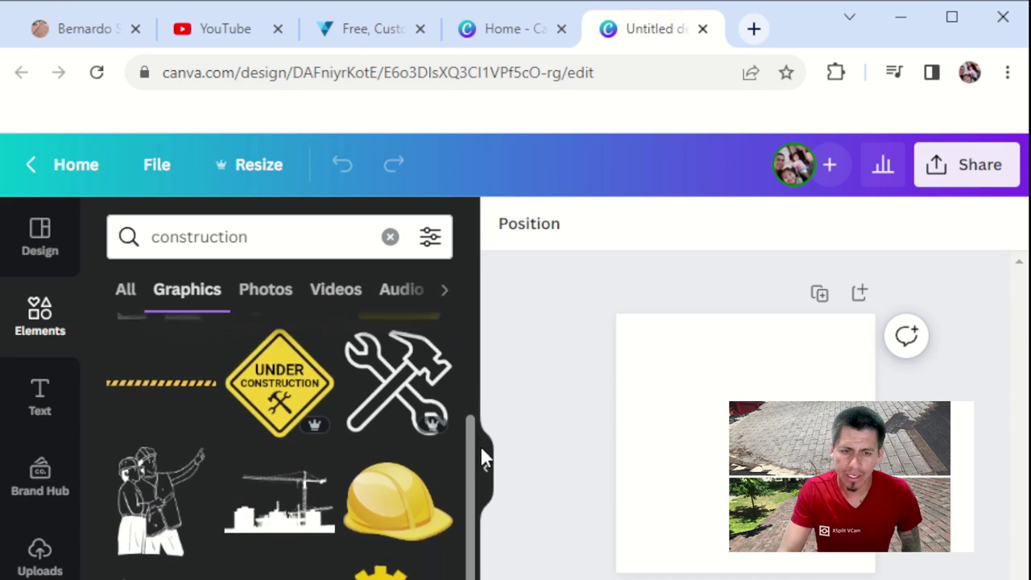
scroll(497, 501, "down", 5)
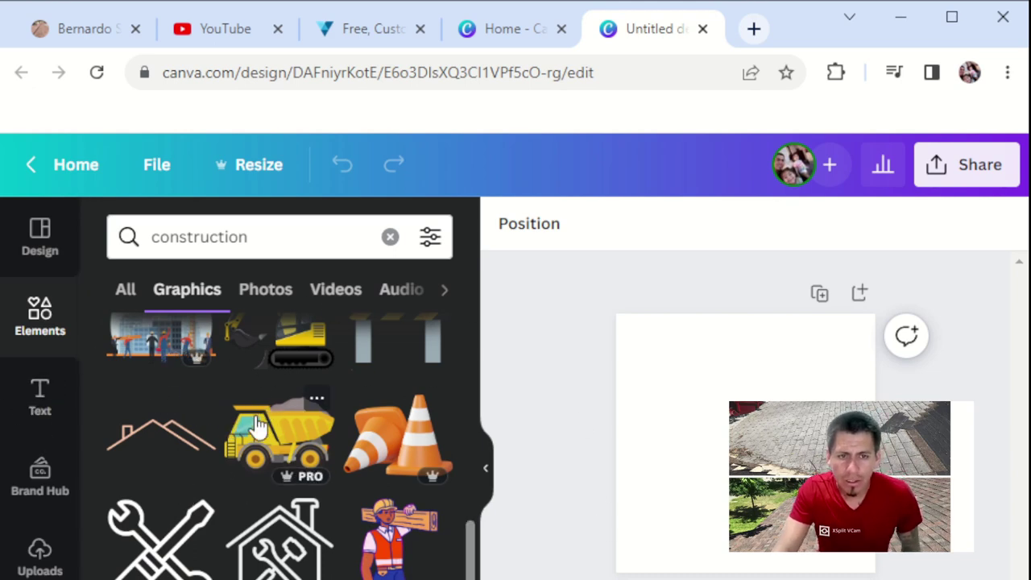
scroll(256, 428, "down", 2)
scroll(352, 425, "down", 4)
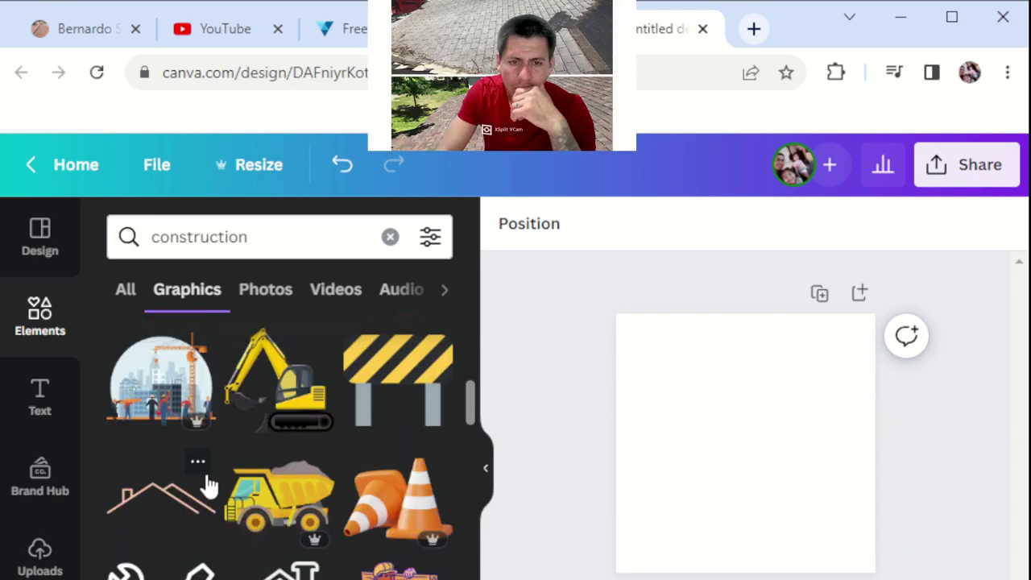
left_click(149, 505)
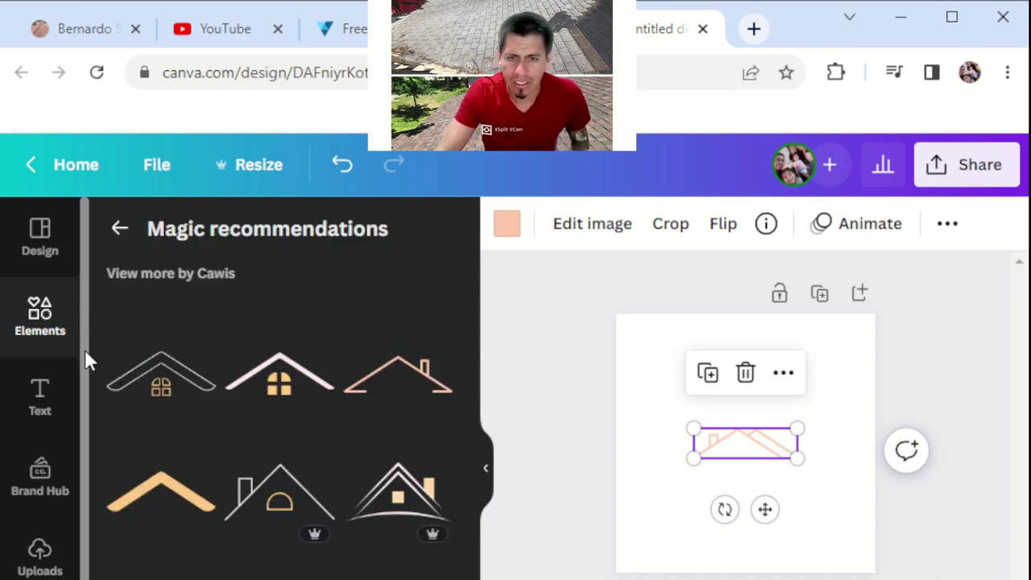
Step: Place the blue double-roofed house with a window from the recommended graphics on the page's upper part and delete the pink rooftop outline
scroll(284, 374, "down", 10)
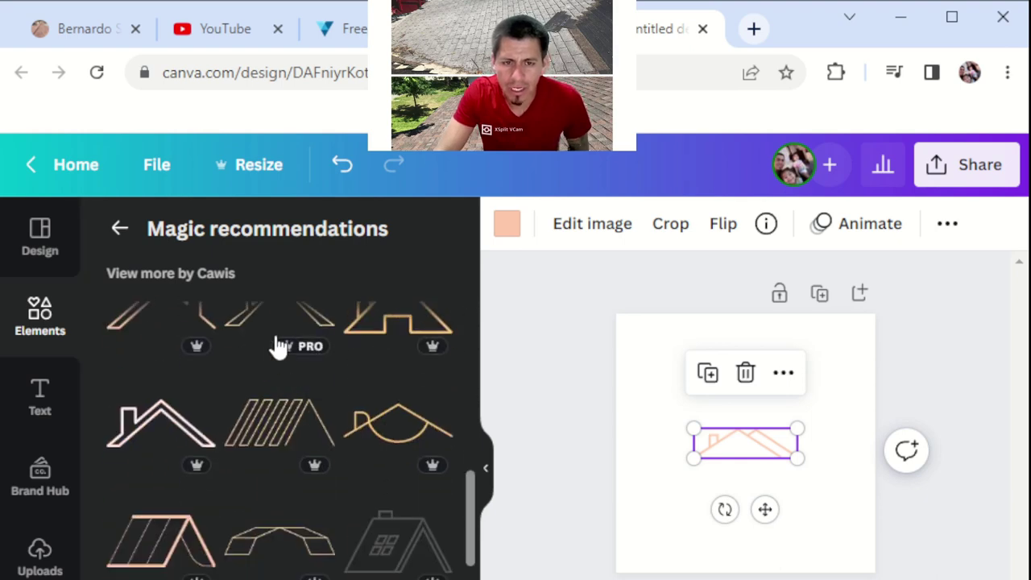
scroll(295, 400, "down", 10)
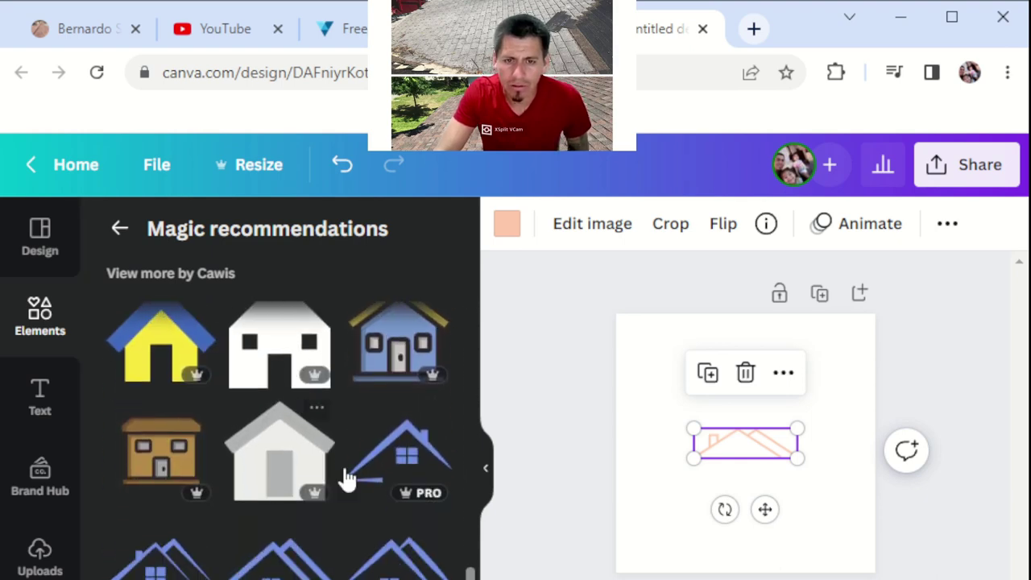
scroll(363, 499, "up", 1)
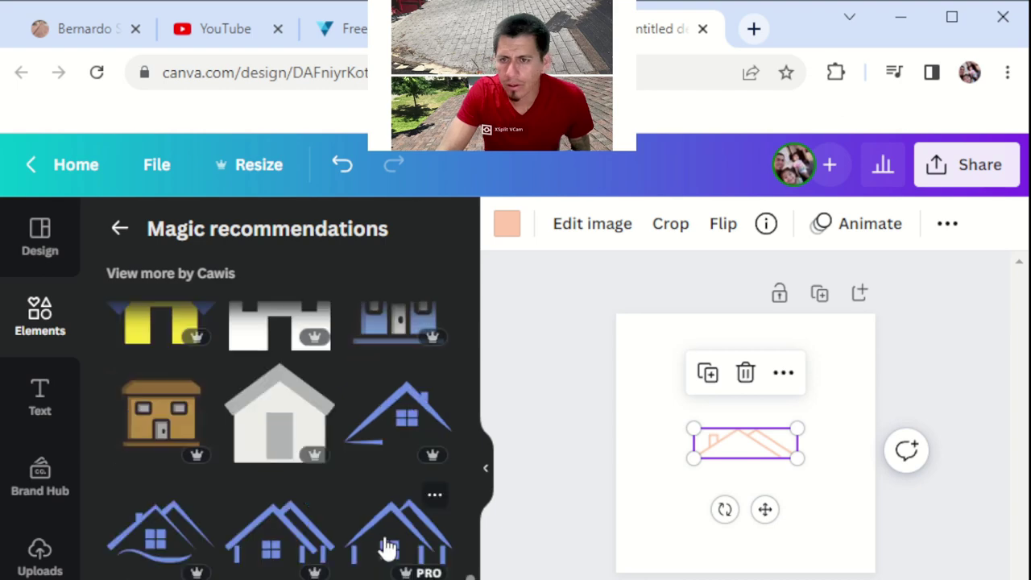
left_click_drag(386, 548, 758, 355)
left_click(769, 442)
left_click(745, 373)
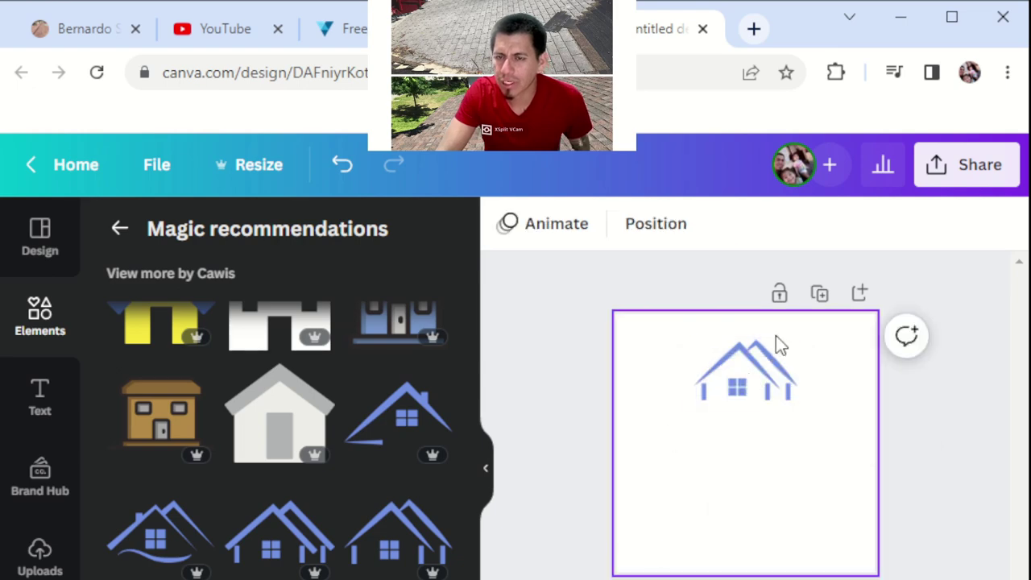
Step: Enlarge the blue house graphic to about 300 wide by 176 high and move it into the page's upper-left corner
left_click(485, 469)
left_click(548, 378)
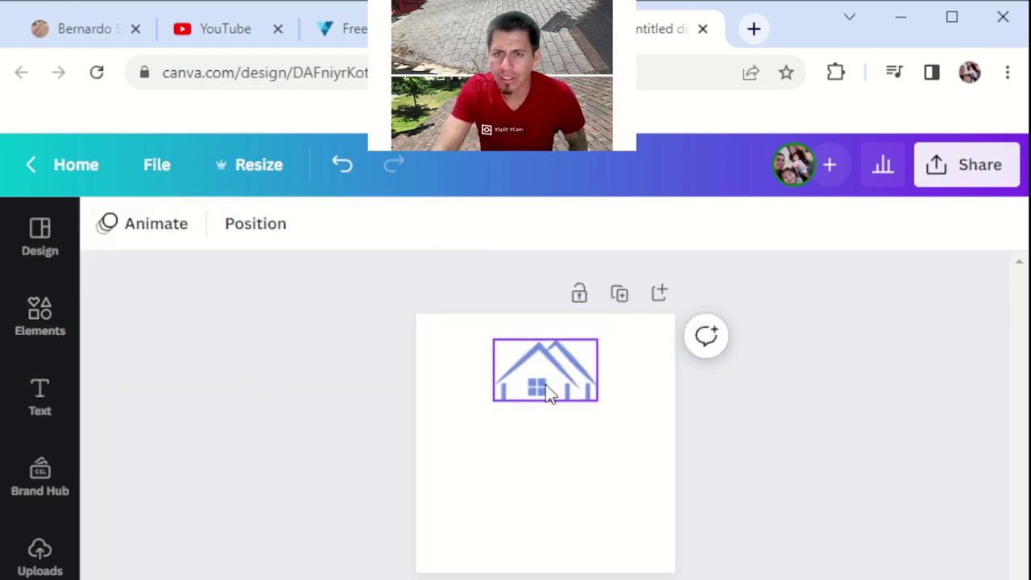
left_click_drag(493, 339, 442, 309)
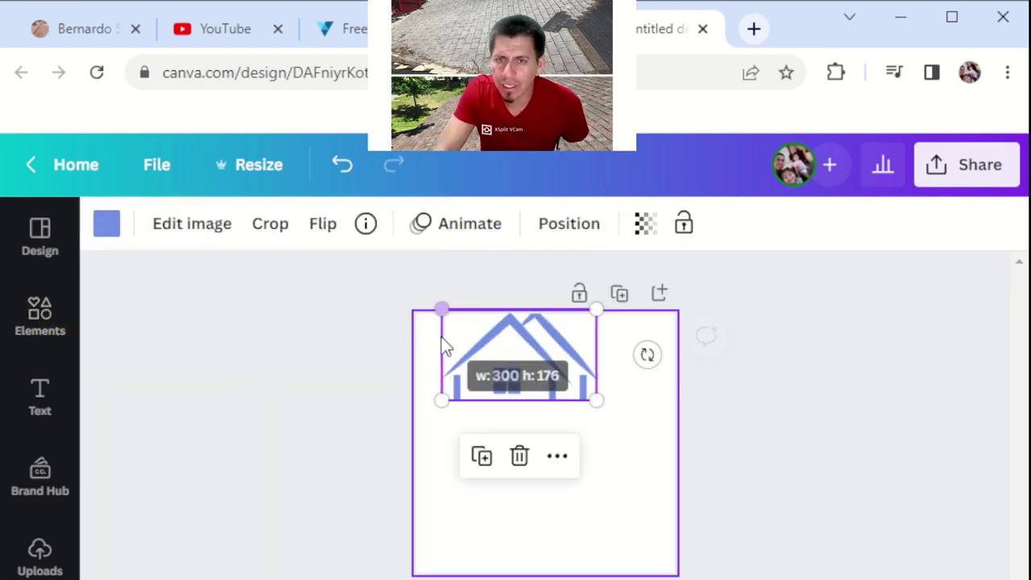
left_click_drag(544, 370, 513, 369)
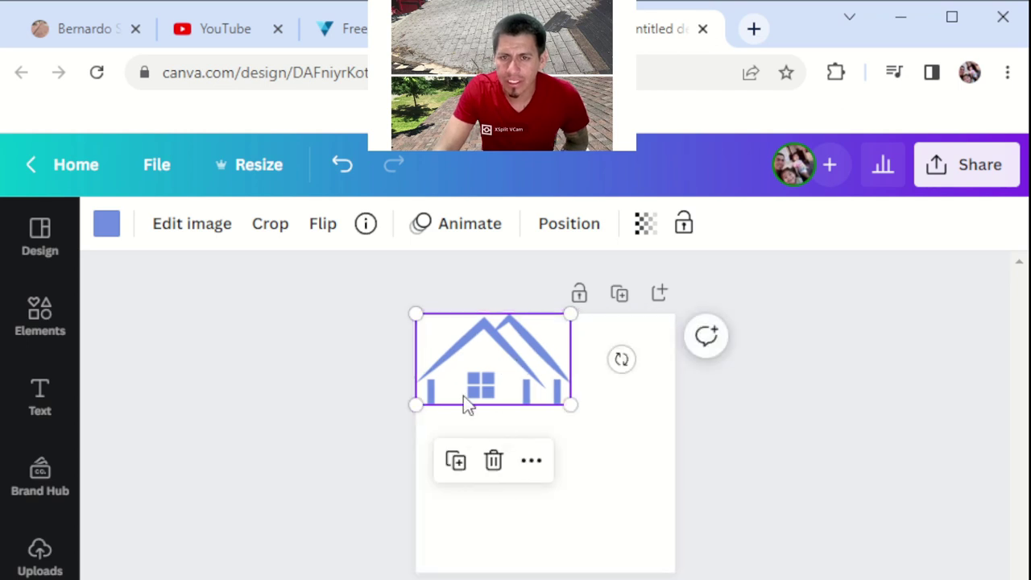
Step: Change the house graphic's colour from the default colours to black and deselect it
left_click(109, 223)
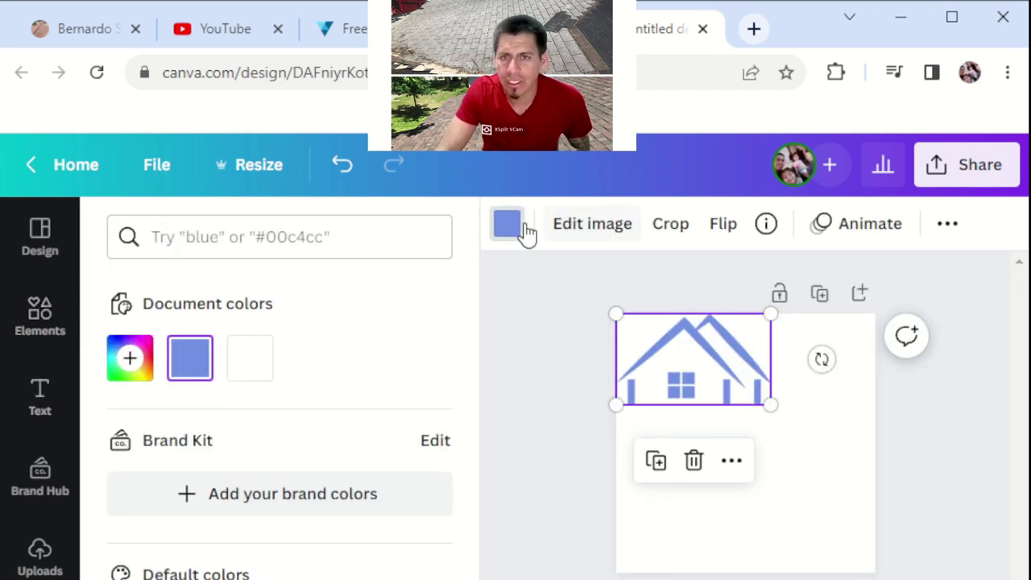
left_click(130, 577)
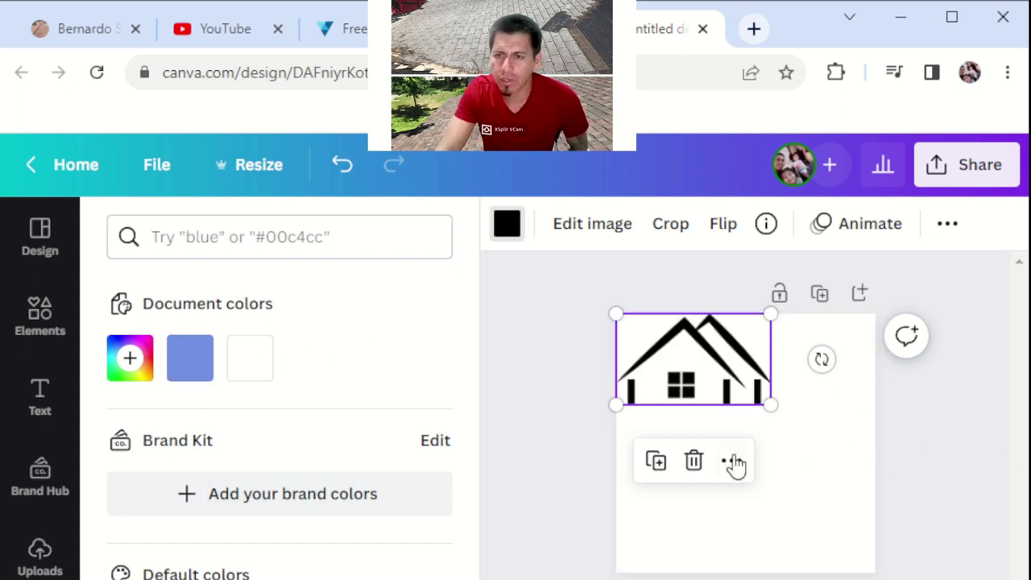
left_click(816, 483)
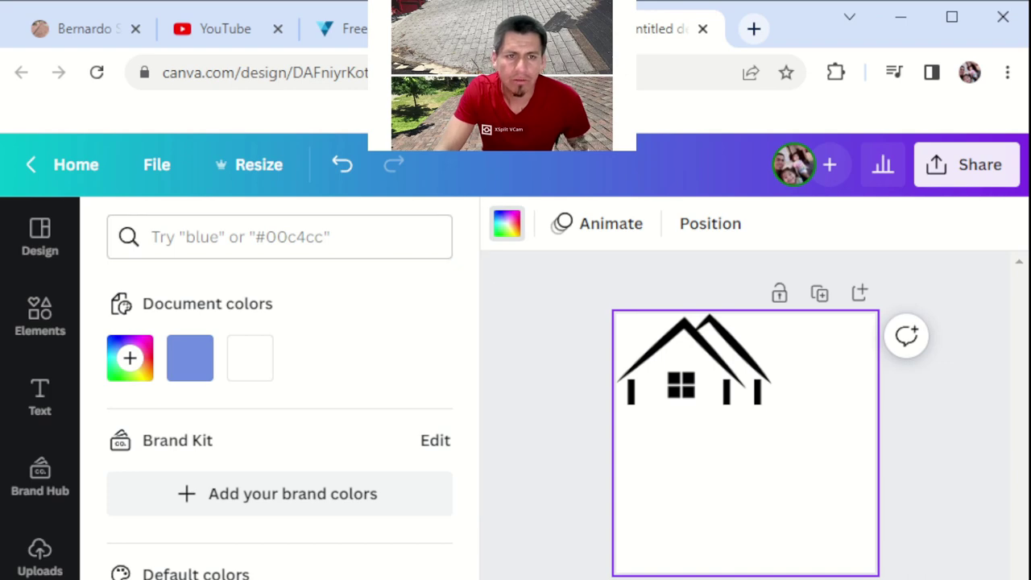
Step: Add a heading below the house reading "Natural state" on the first line and "contractors" on the second
left_click(44, 396)
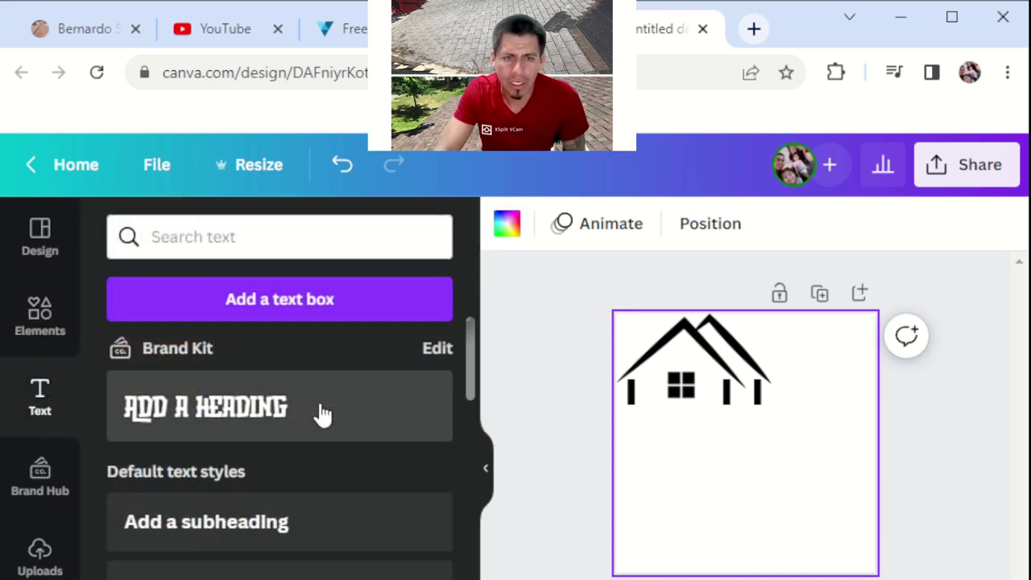
left_click(281, 408)
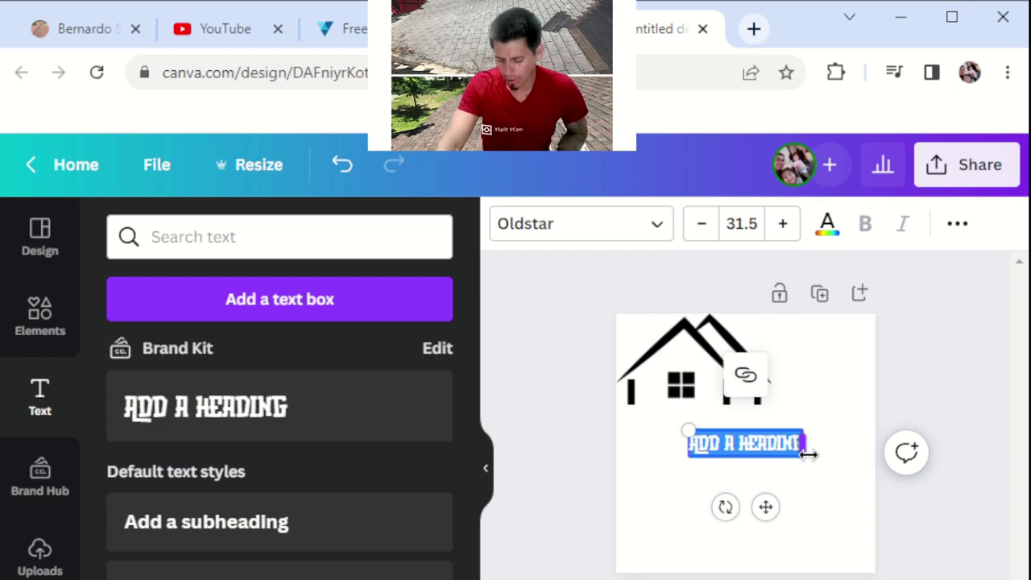
key("BackSpace")
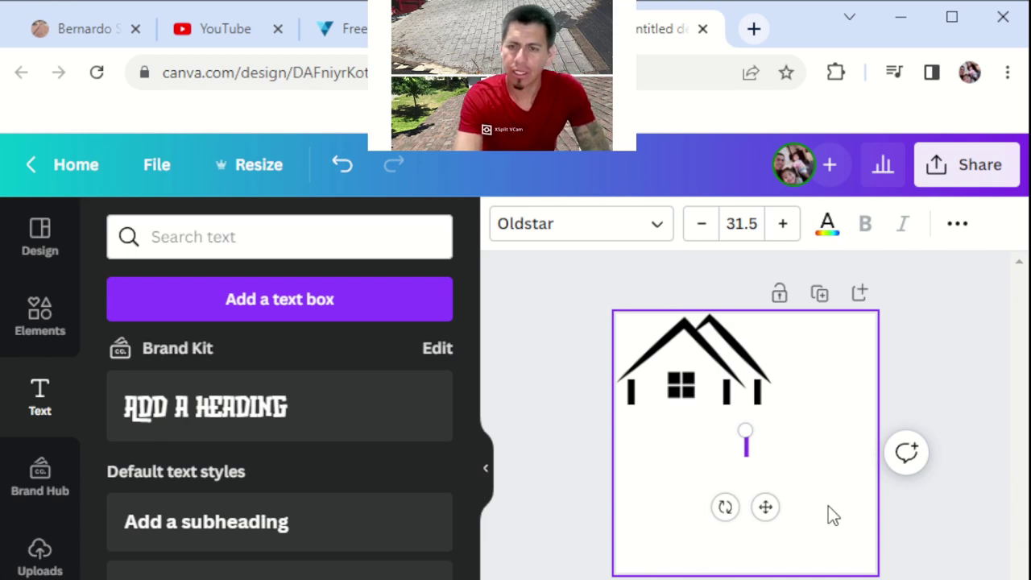
type("NJ")
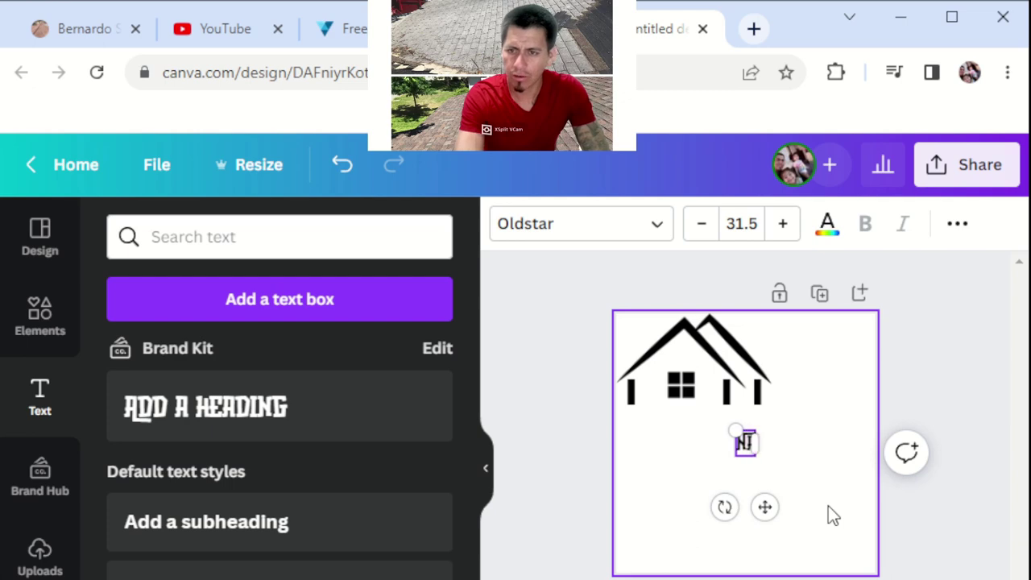
type("TUR")
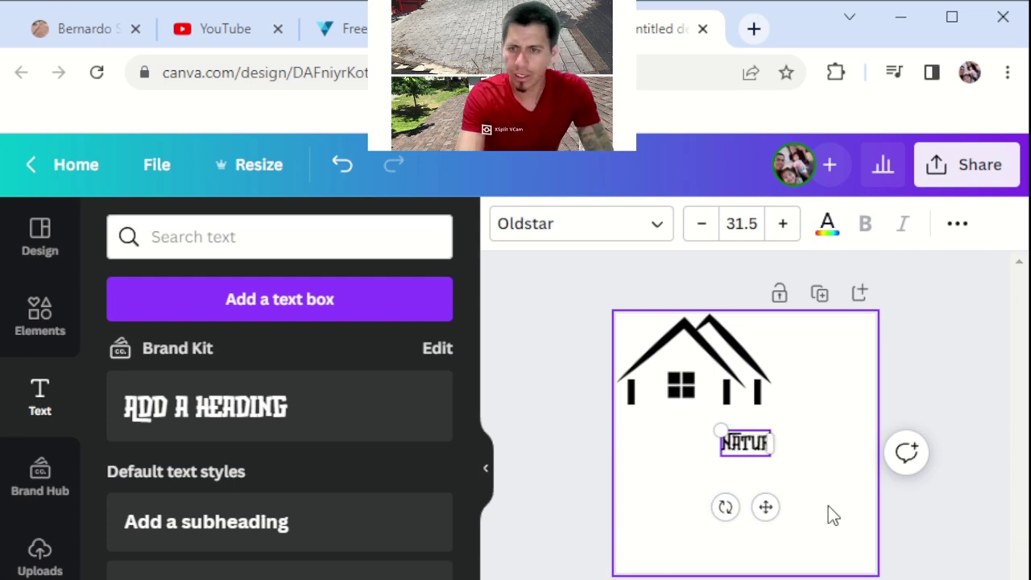
type("AL STATE")
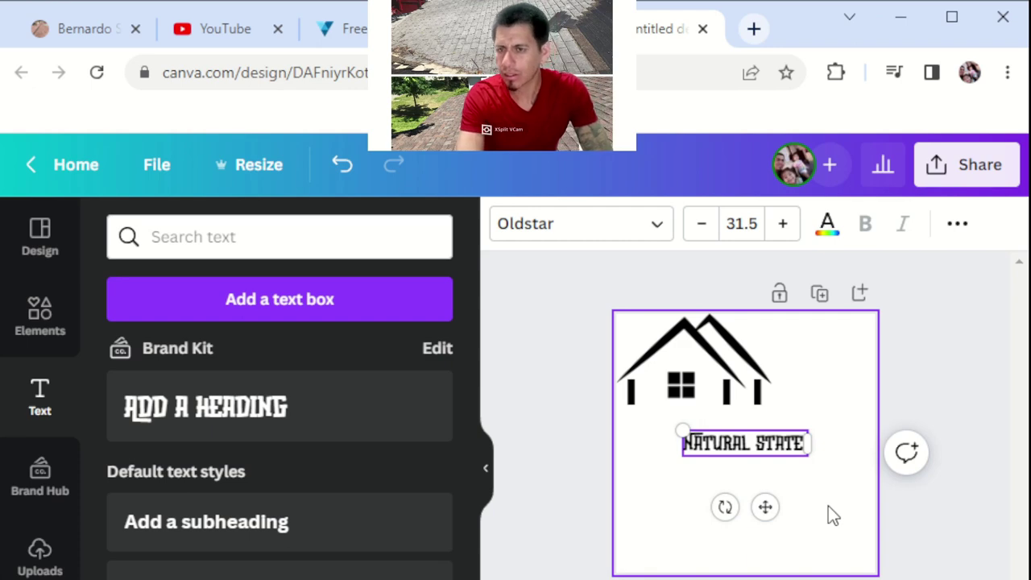
key("Return")
type("CONTRA")
key("BackSpace")
type("RACTORS")
key("BackSpace")
type("S")
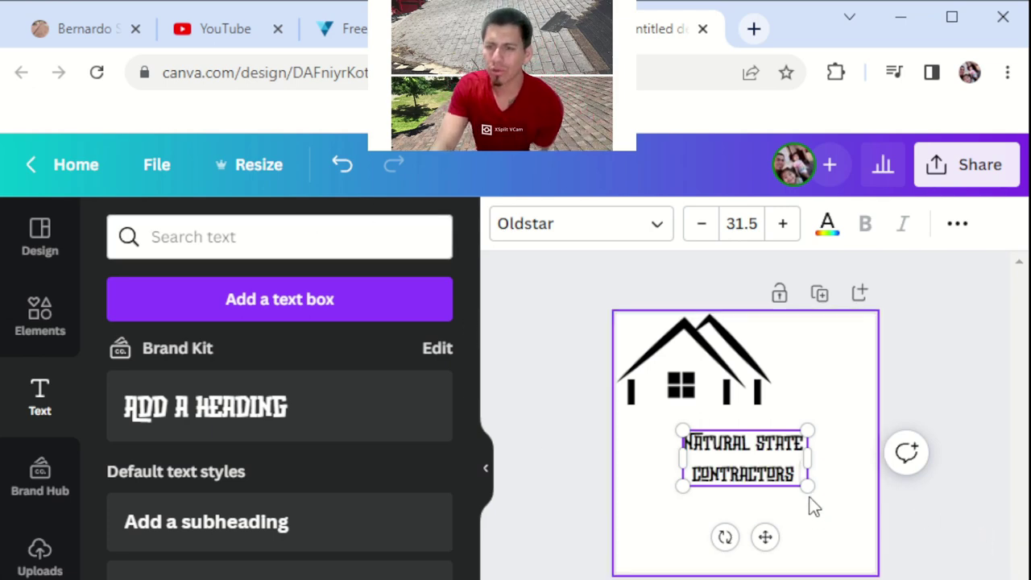
Step: Enlarge the company name heading to a font size of about 48.3 and position it just below the house
left_click_drag(807, 486, 864, 546)
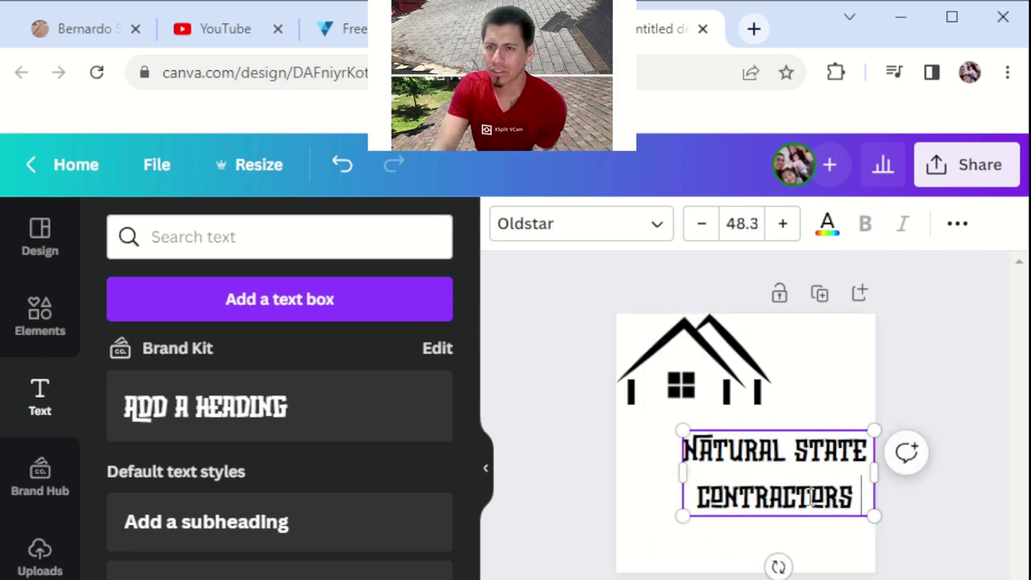
left_click(823, 410)
left_click(816, 479)
left_click_drag(816, 478, 782, 511)
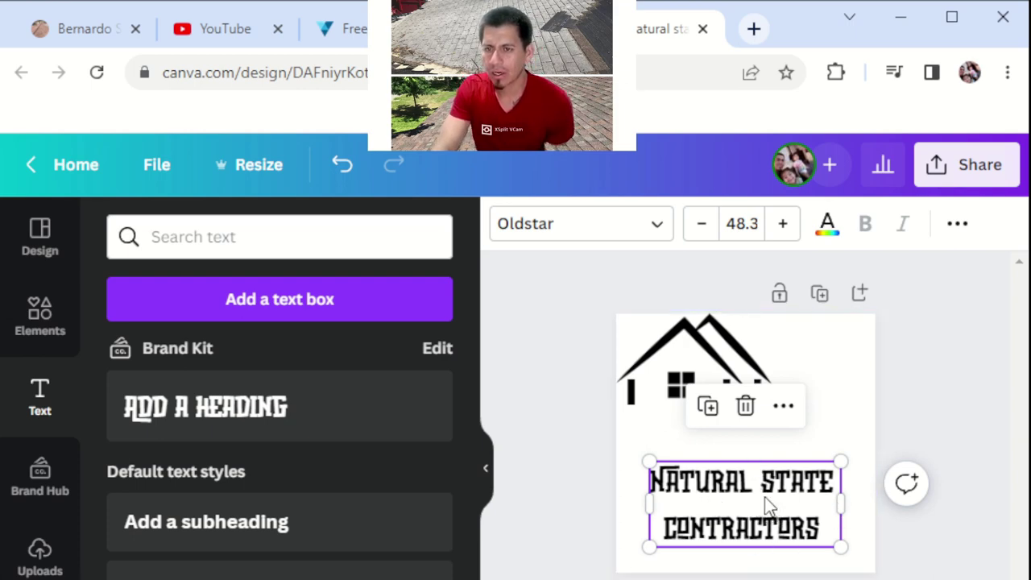
left_click_drag(779, 505, 769, 461)
Step: Try the London font on the company name, set it to Findel instead, and browse further fonts
left_click(587, 234)
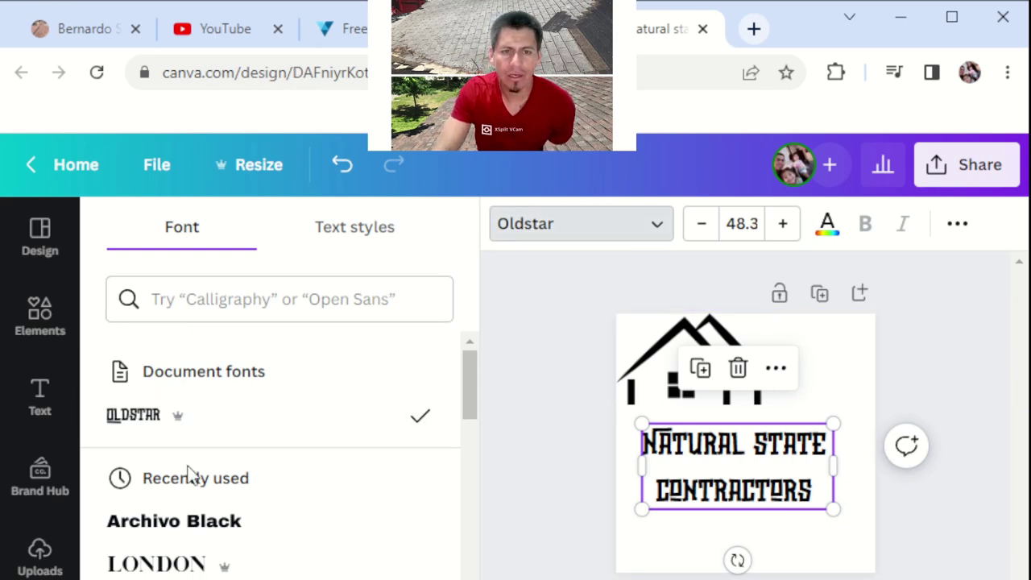
left_click(176, 567)
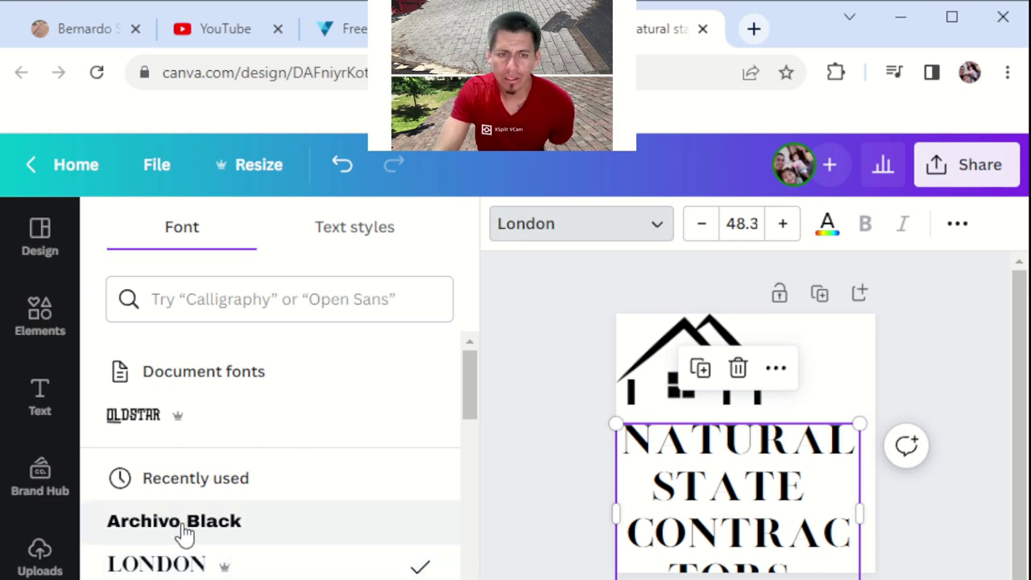
scroll(182, 519, "down", 3)
left_click(175, 432)
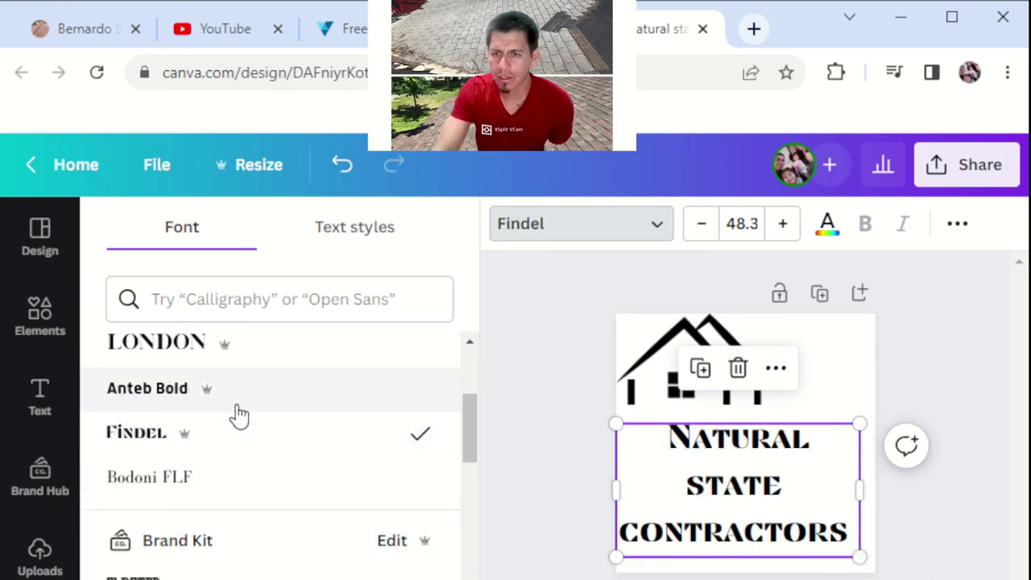
scroll(274, 457, "down", 6)
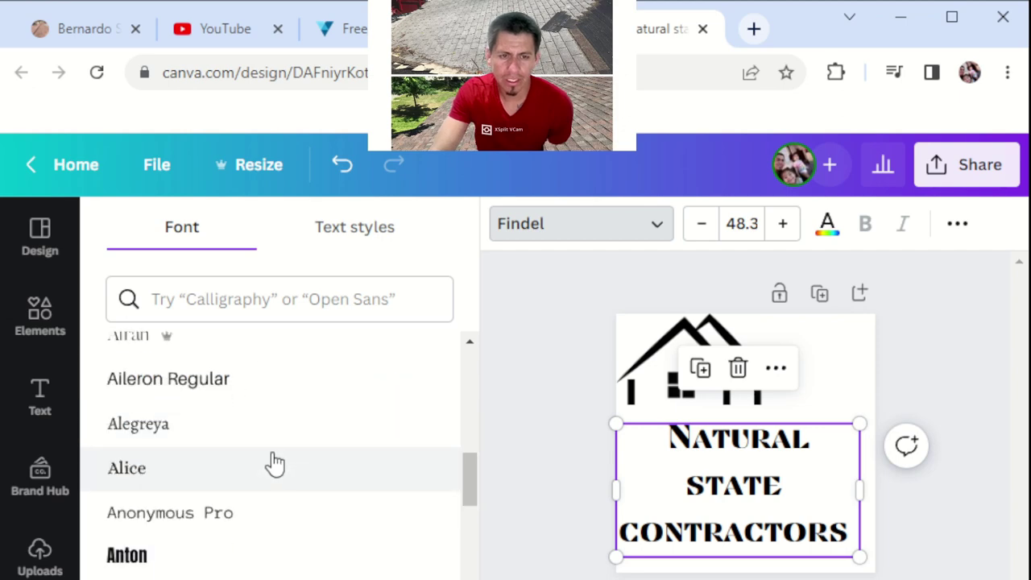
scroll(274, 464, "down", 1)
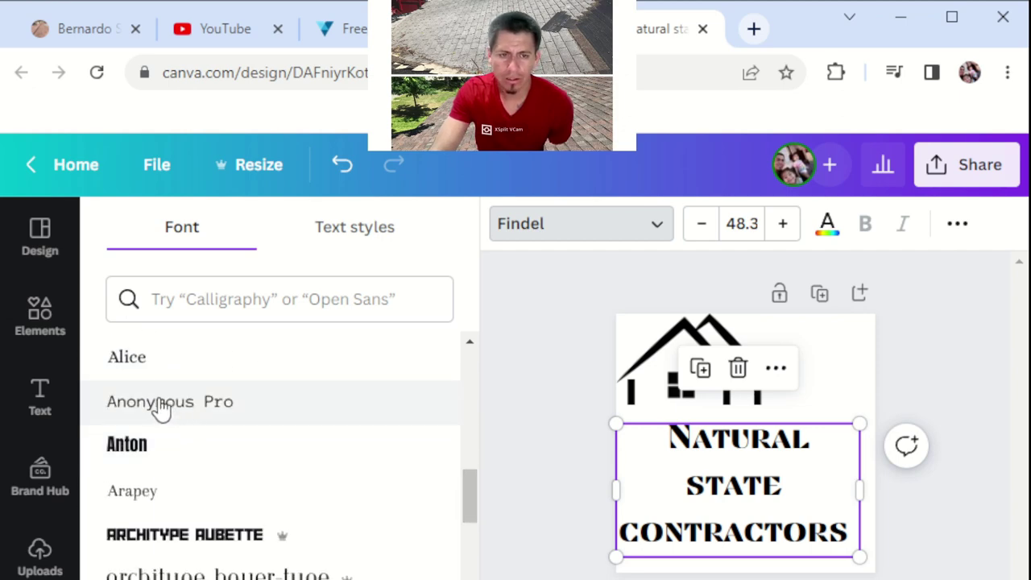
scroll(161, 409, "down", 2)
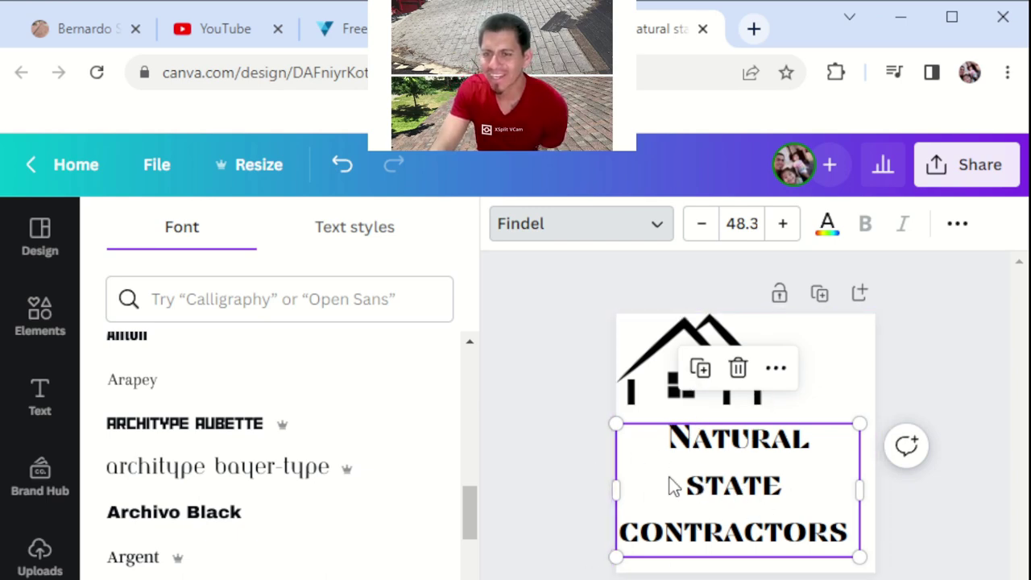
left_click(734, 461)
key("Escape")
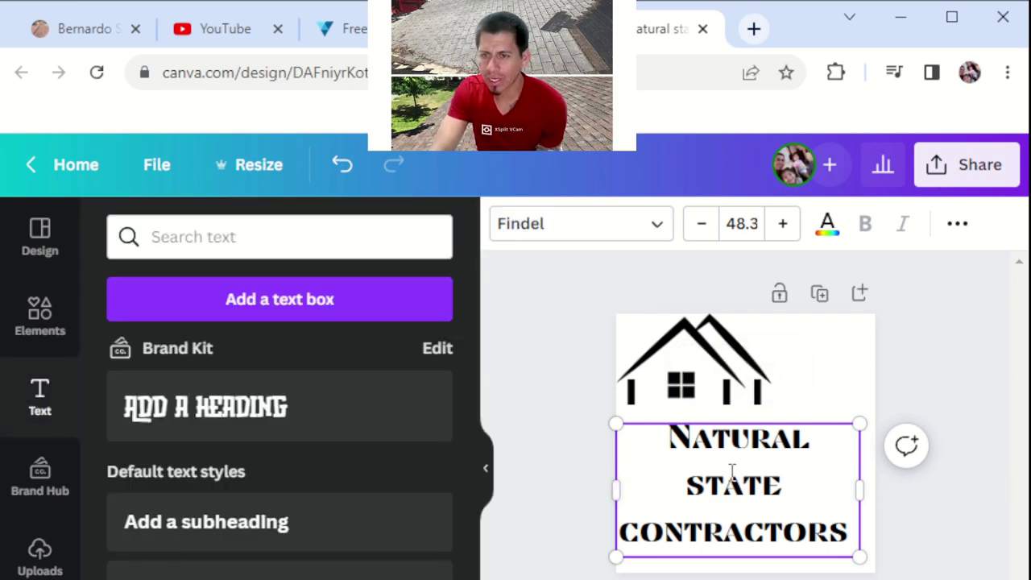
Step: Reduce the company name's font size to 47.3 so that "Natural state" fits on one line
left_click(706, 232)
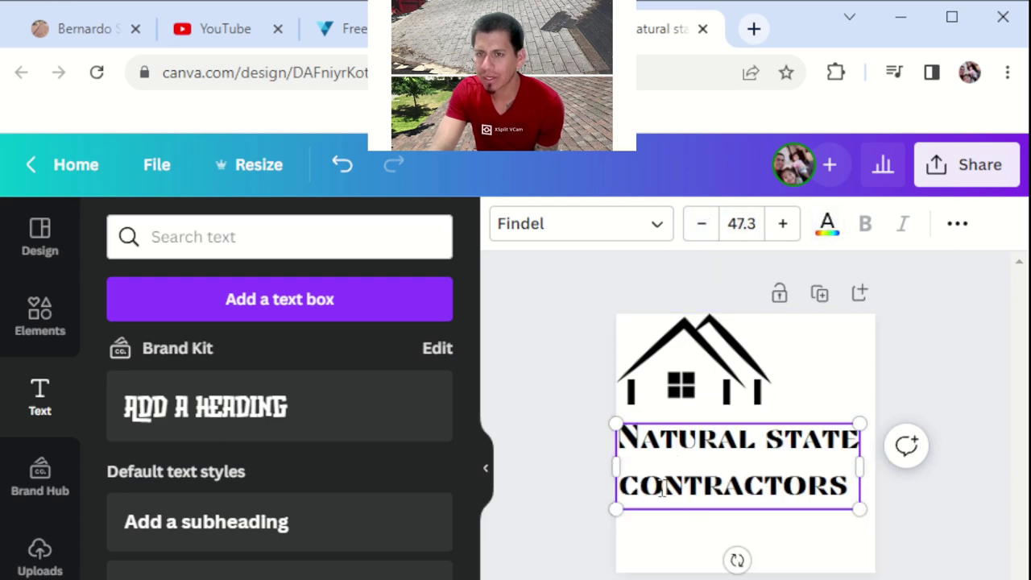
left_click(783, 226)
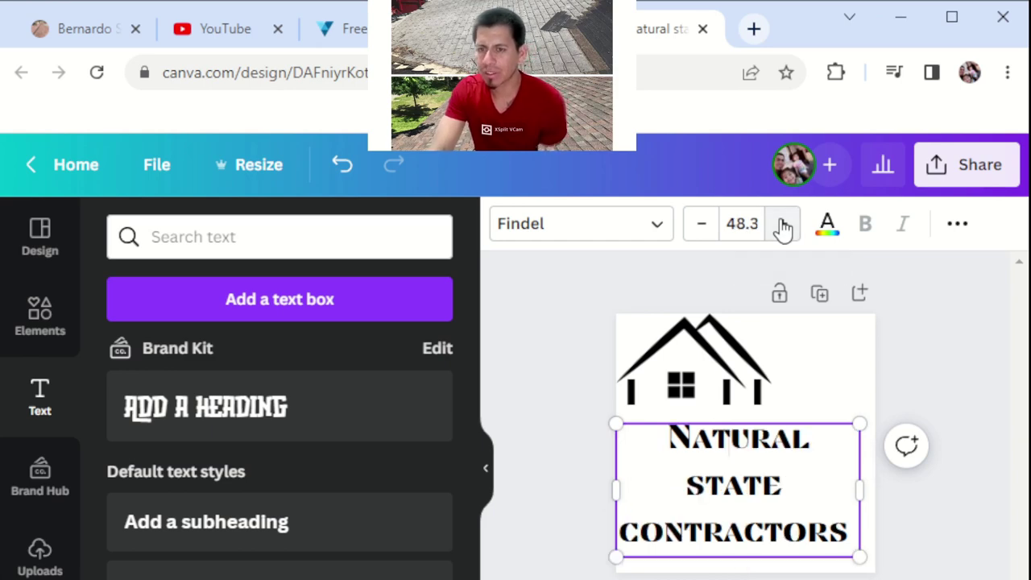
left_click(697, 229)
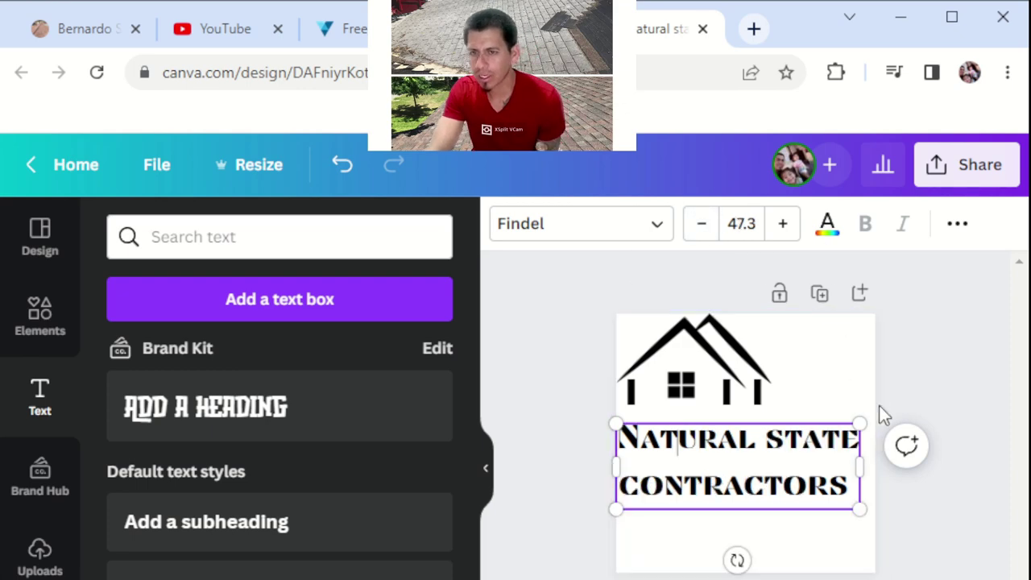
Step: Recolor the black house graphic light orange
left_click(685, 390)
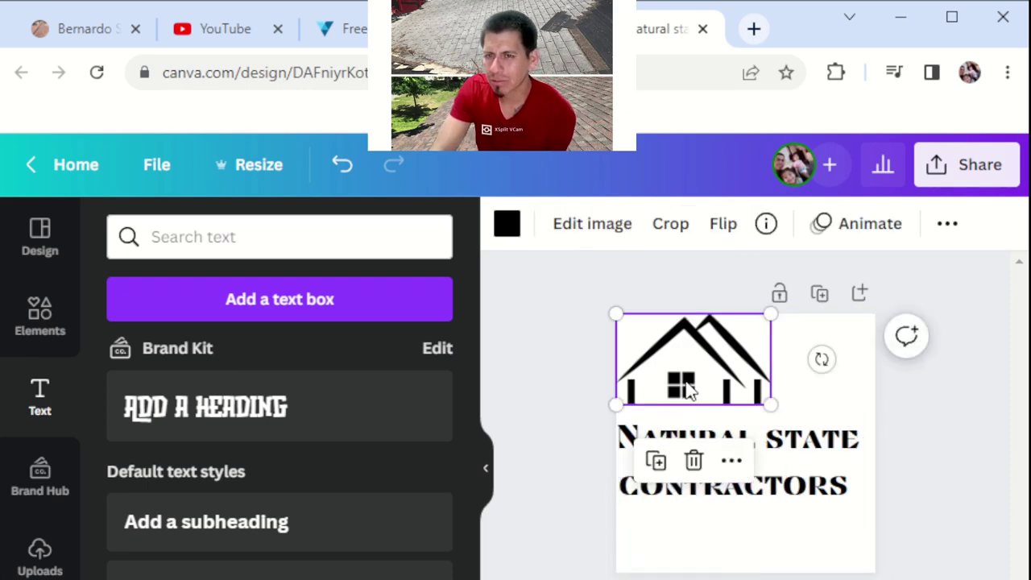
left_click(506, 227)
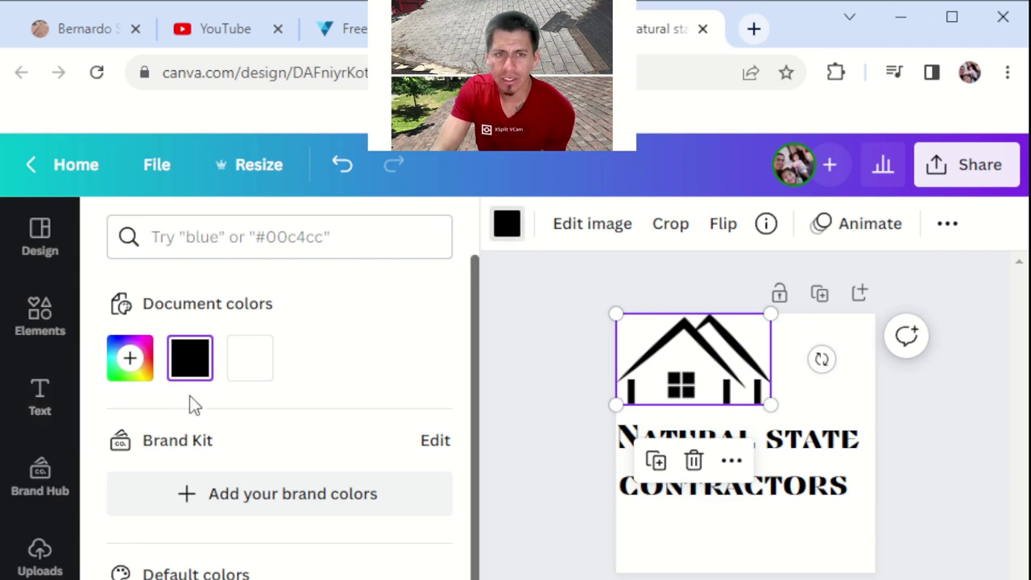
scroll(314, 515, "down", 1)
scroll(314, 515, "down", 2)
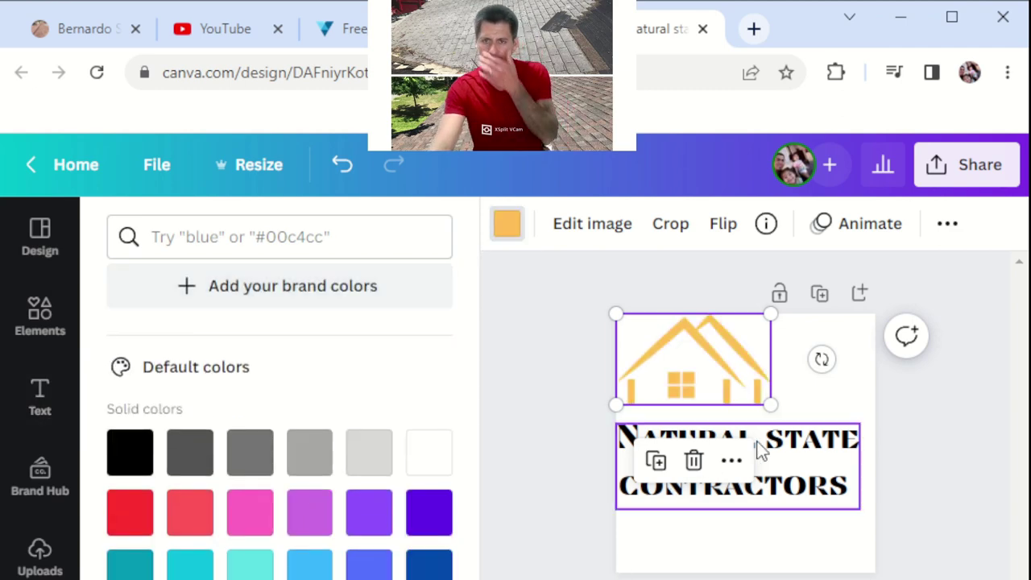
Step: Center the house graphic above the company name and shift the name slightly to the right
left_click_drag(703, 369, 746, 370)
left_click_drag(742, 362, 742, 375)
left_click(775, 546)
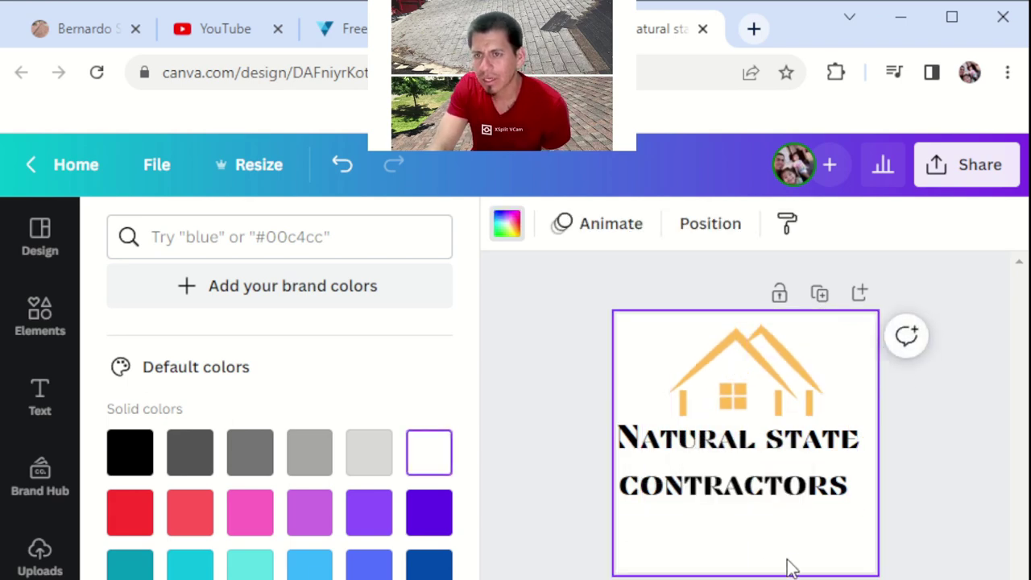
left_click(717, 448)
left_click_drag(719, 453, 726, 453)
left_click(791, 545)
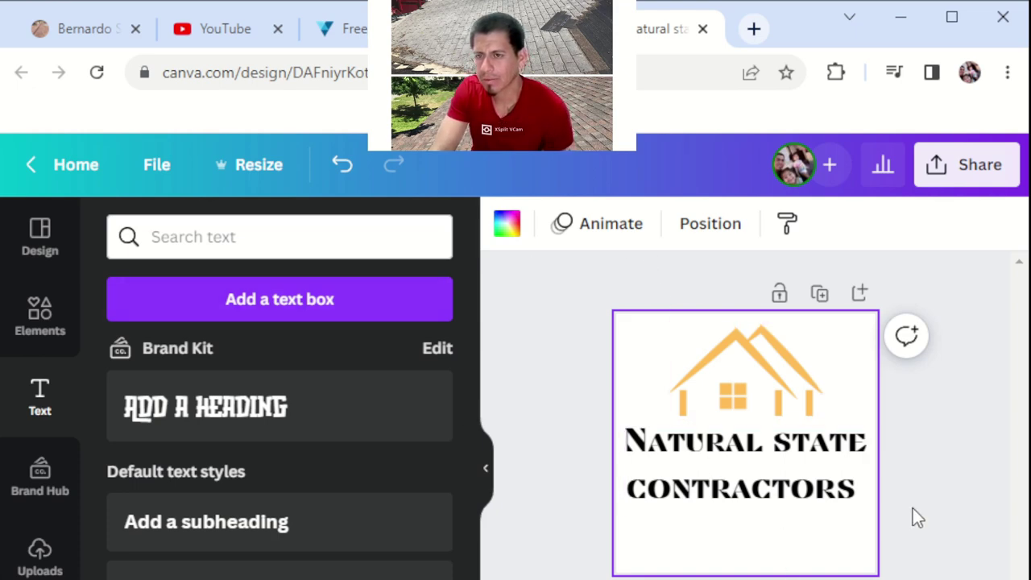
Step: Set the house graphic's color back to black
left_click(733, 379)
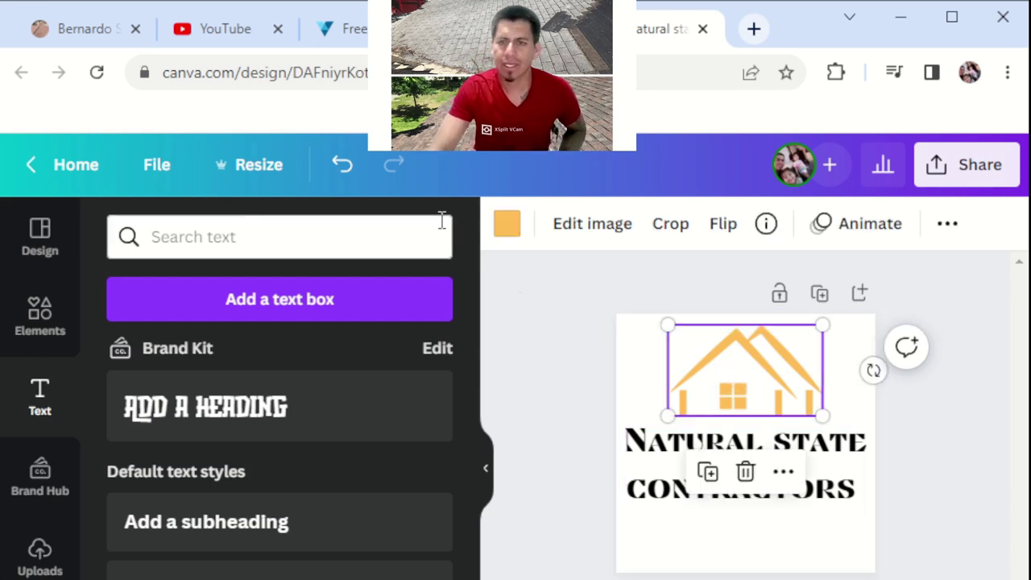
left_click(508, 233)
left_click(208, 370)
left_click(849, 534)
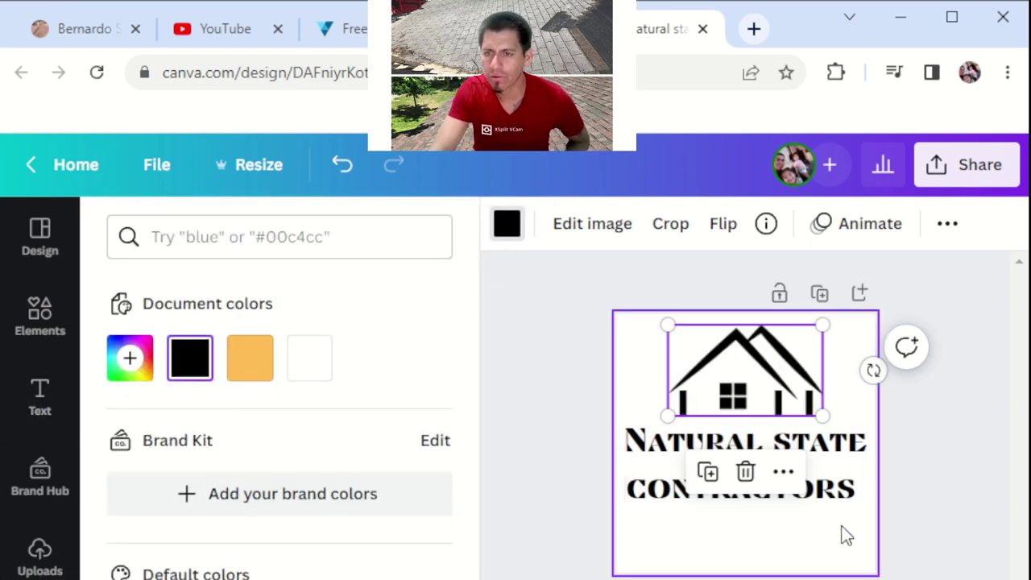
Step: Try light orange on the company name text and settle on light green
left_click(848, 499)
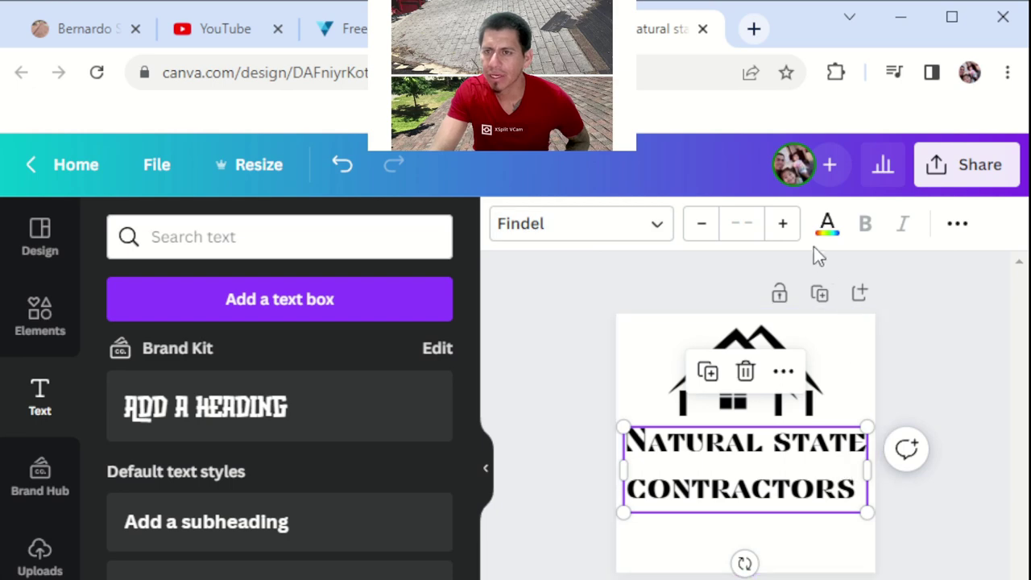
left_click(828, 227)
scroll(254, 499, "down", 3)
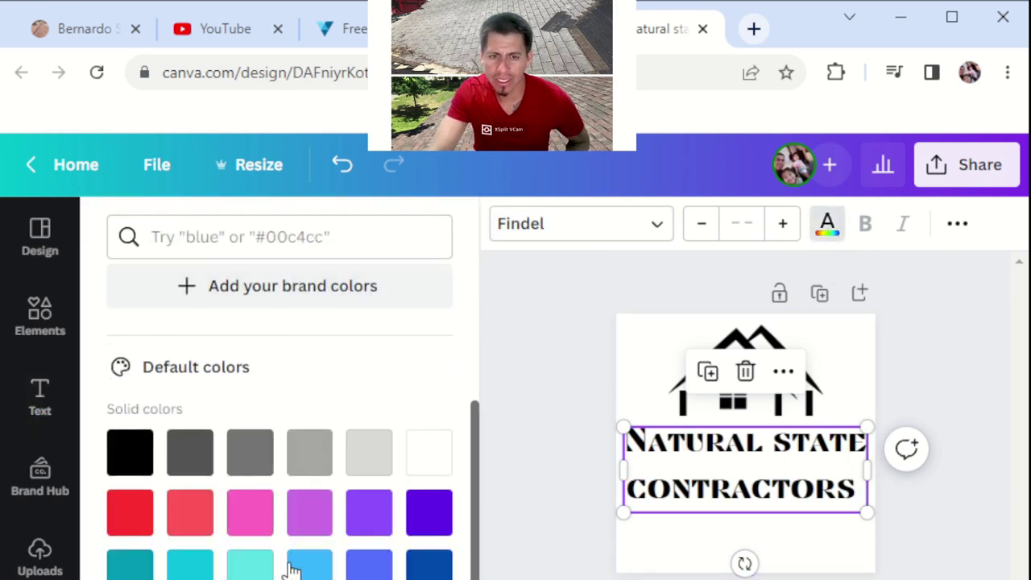
left_click(369, 577)
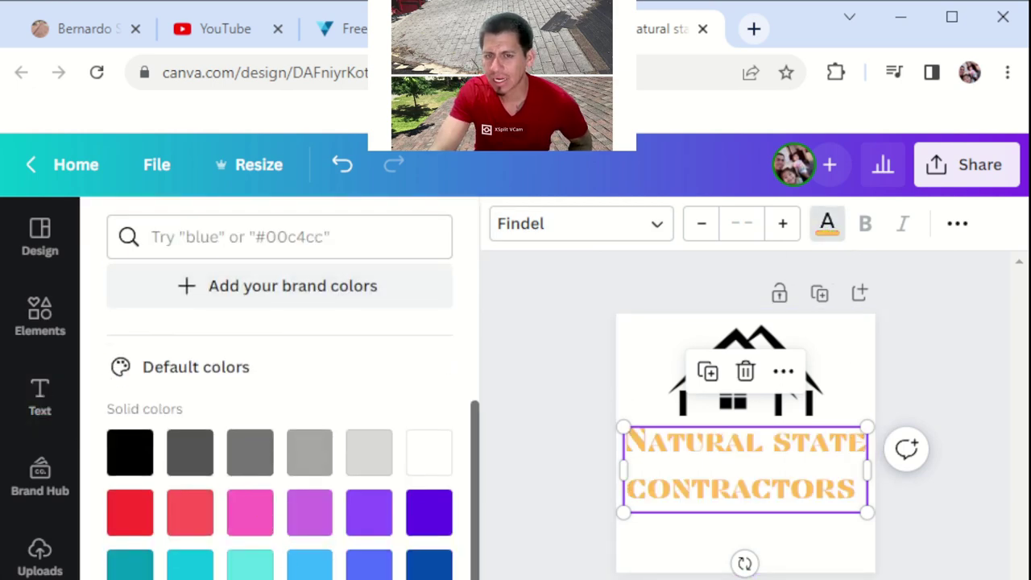
left_click(190, 577)
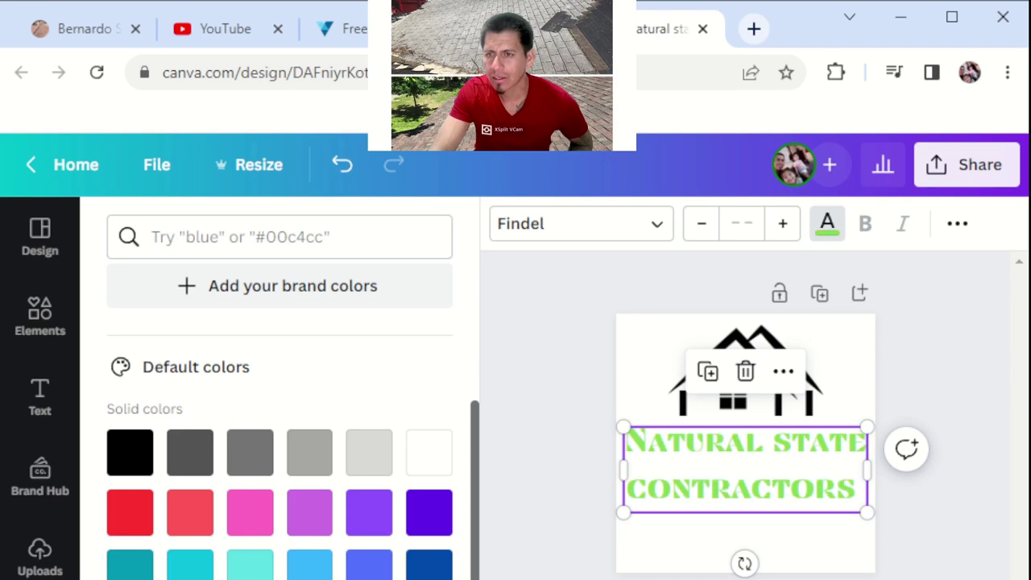
left_click(559, 410)
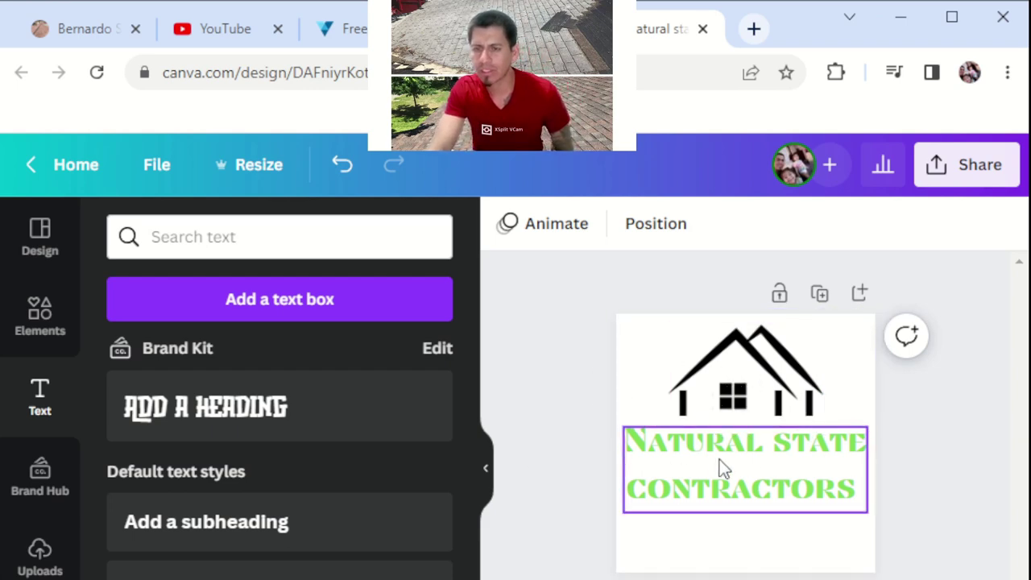
Step: Search the logo templates for "line"
left_click(29, 247)
left_click(242, 238)
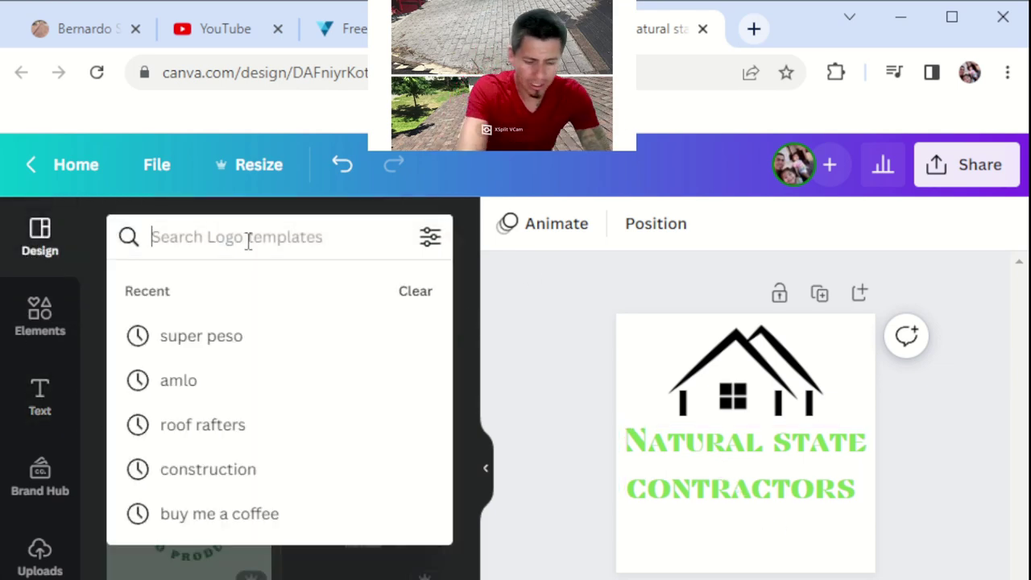
type("l")
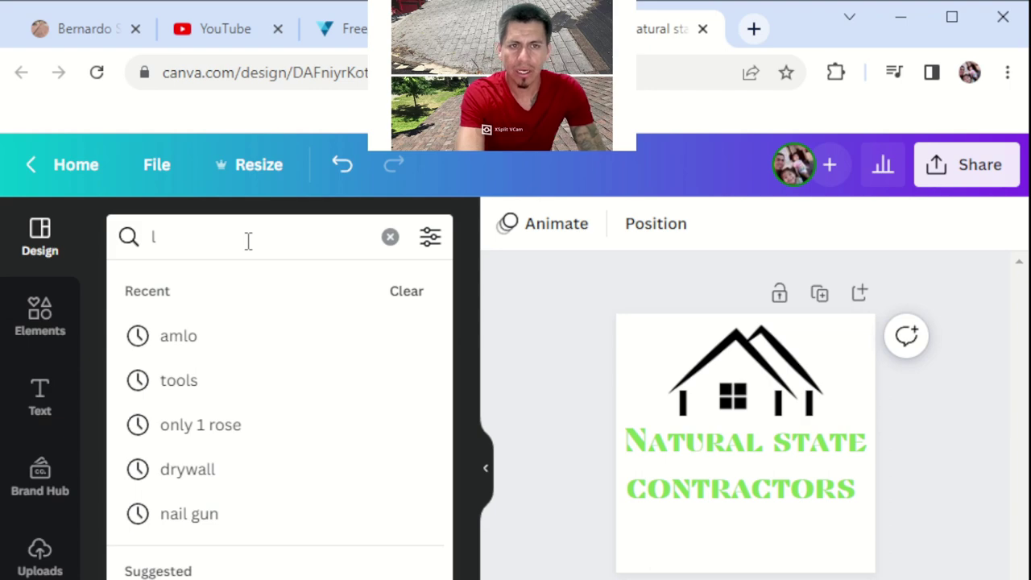
type("ine")
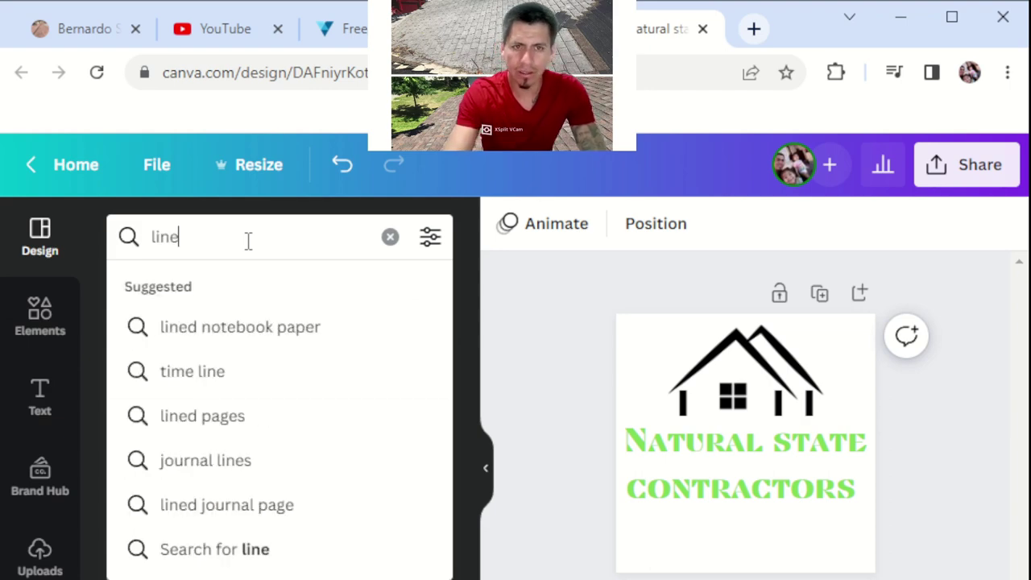
key("Return")
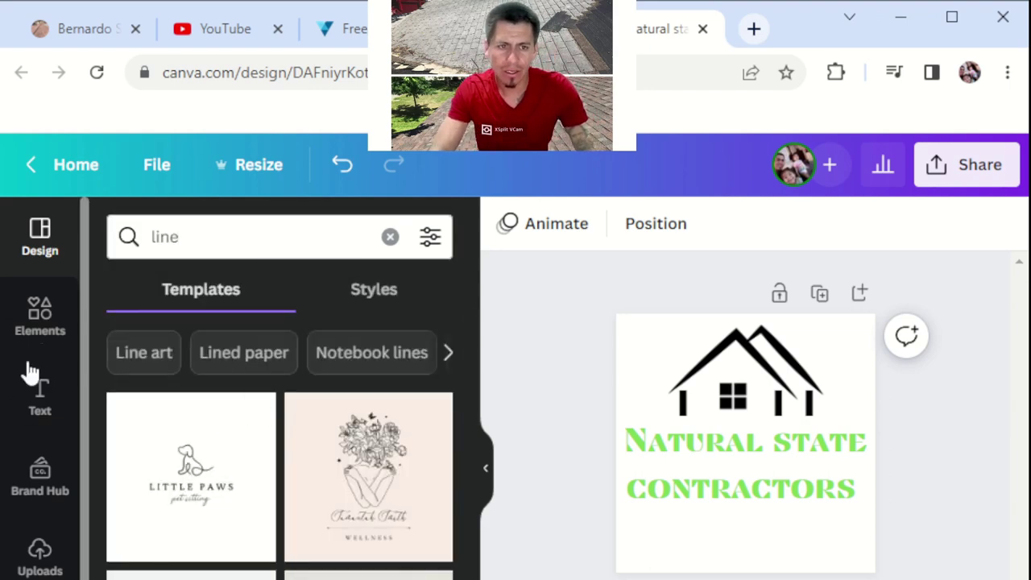
Step: Replace the "construction" search in the elements library with a search for "line"
left_click(46, 317)
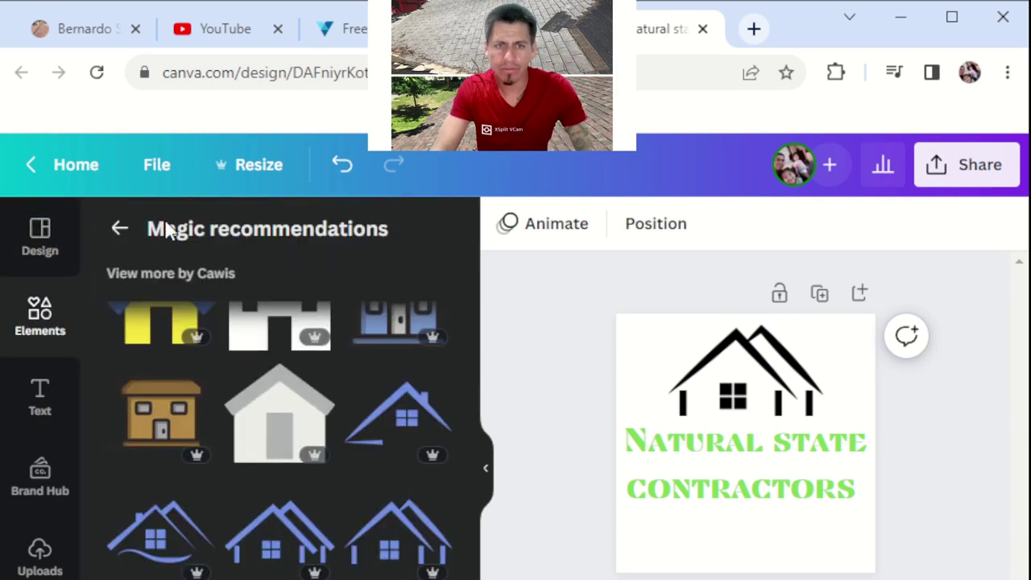
scroll(247, 323, "up", 3)
left_click(122, 228)
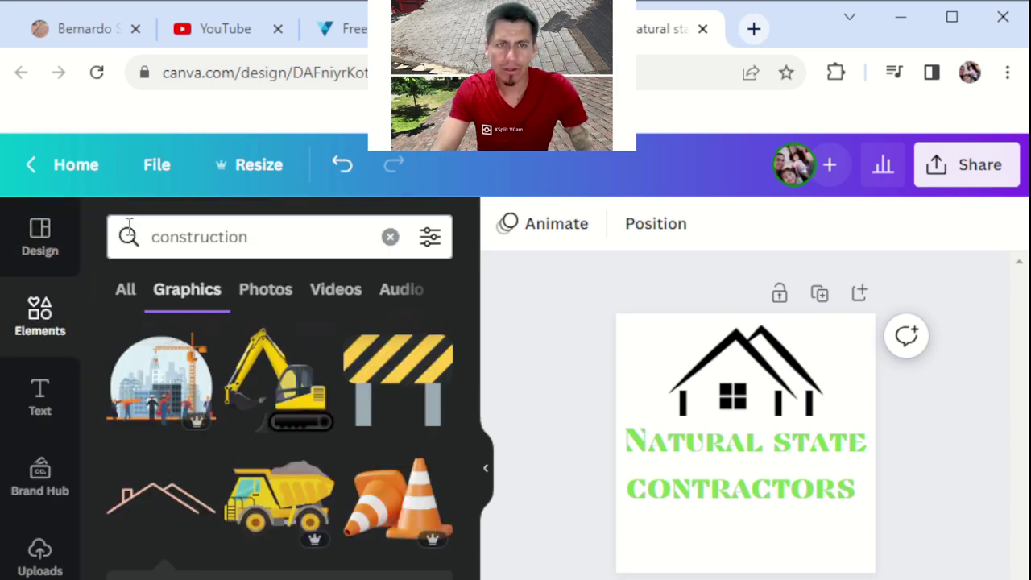
left_click(249, 233)
left_click(389, 238)
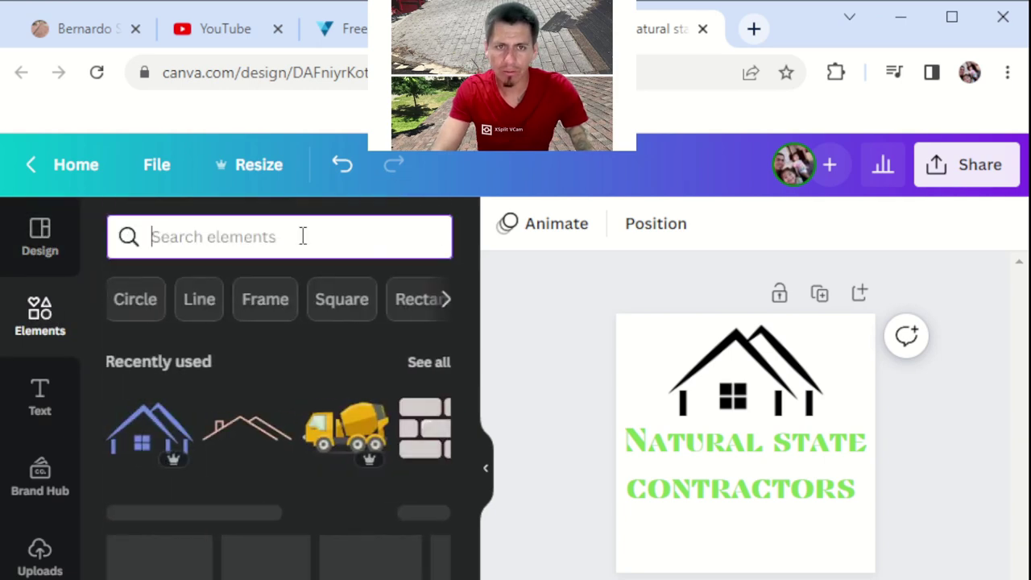
type("line")
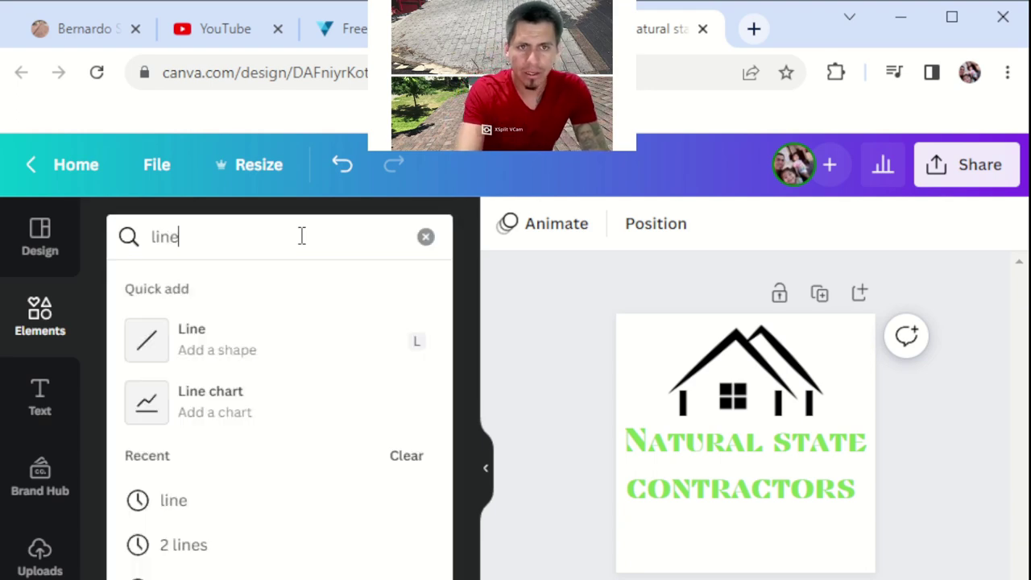
key("Return")
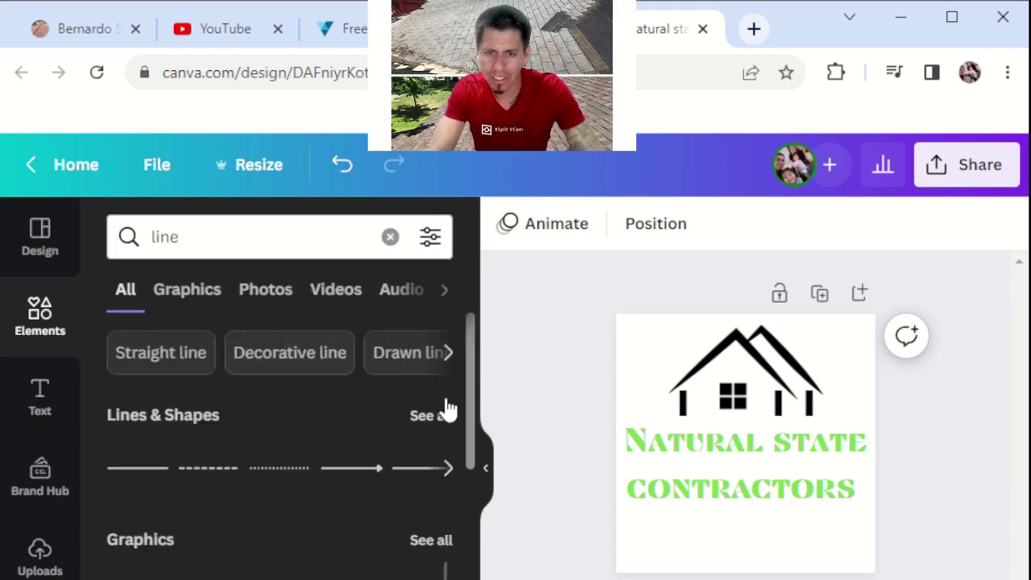
Step: Add a straight line with square ends from the full lines and shapes collection and center it under "contractors"
left_click(431, 416)
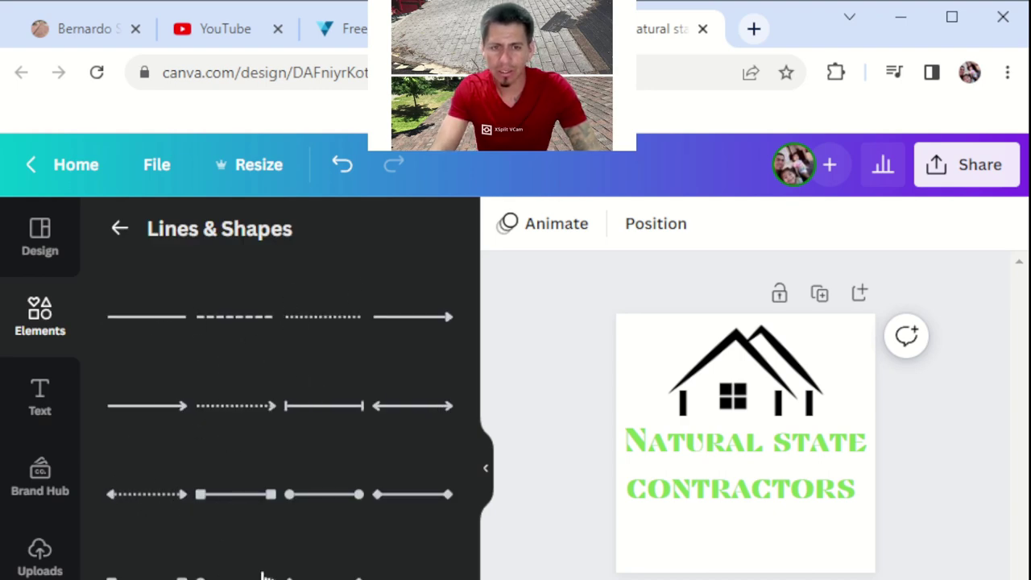
left_click(146, 316)
left_click_drag(766, 451, 849, 514)
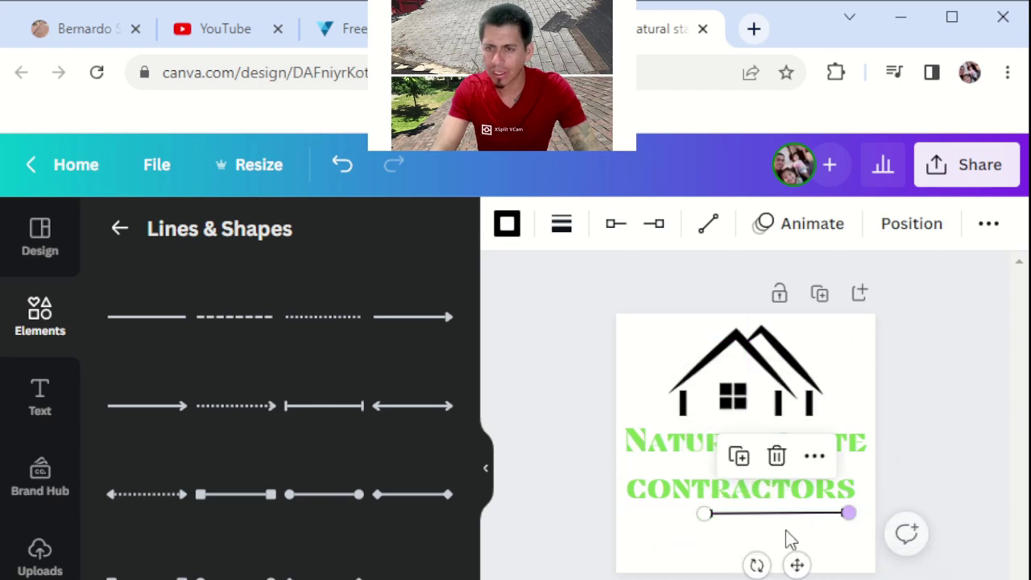
left_click_drag(778, 513, 752, 514)
left_click(805, 543)
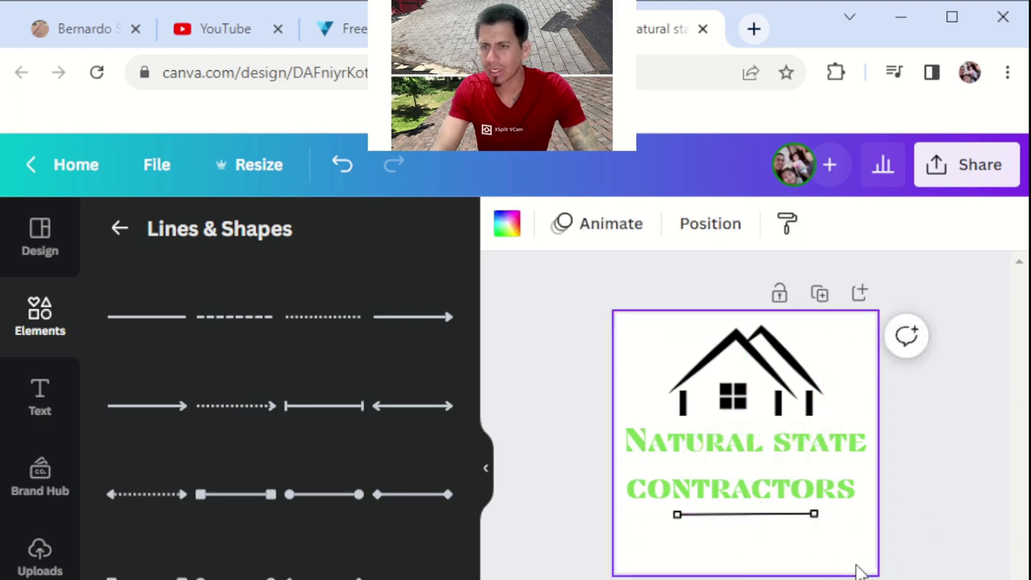
Step: Extend the square-ended line at both ends to nearly the name's width and move it between the house and the company name
left_click(814, 515)
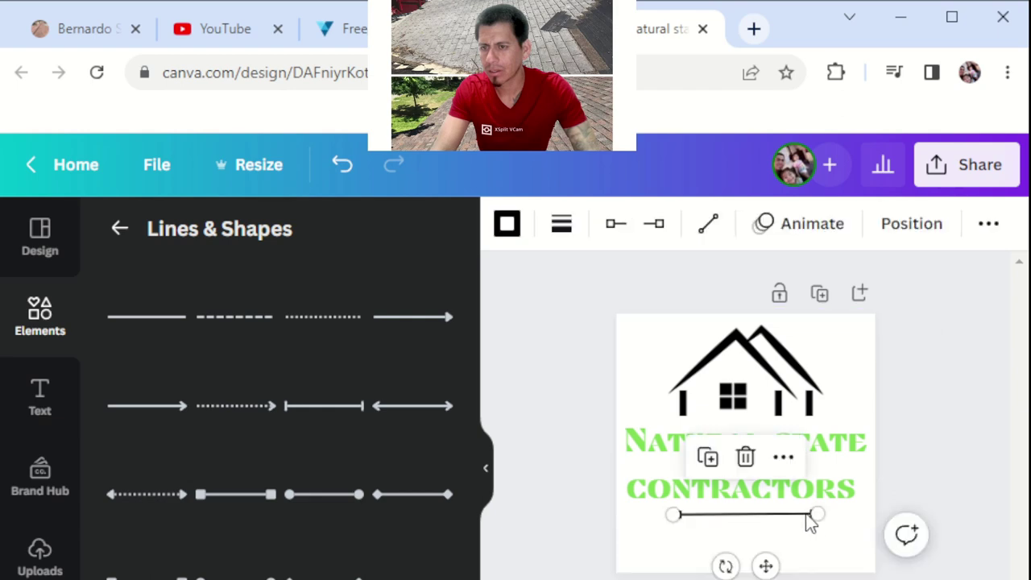
left_click_drag(820, 512, 849, 512)
left_click_drag(672, 513, 646, 512)
left_click(809, 550)
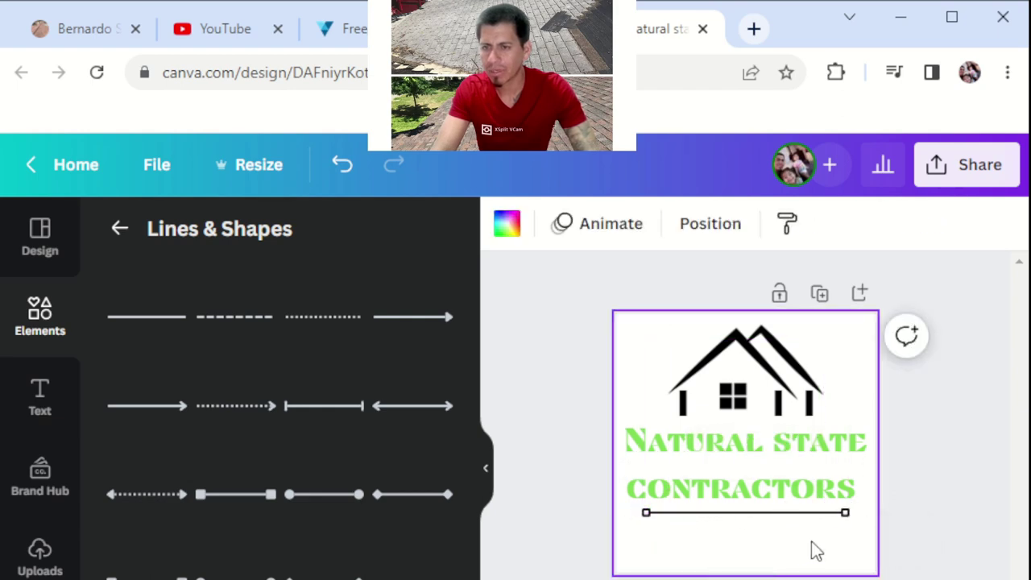
left_click_drag(760, 520, 751, 433)
left_click(943, 410)
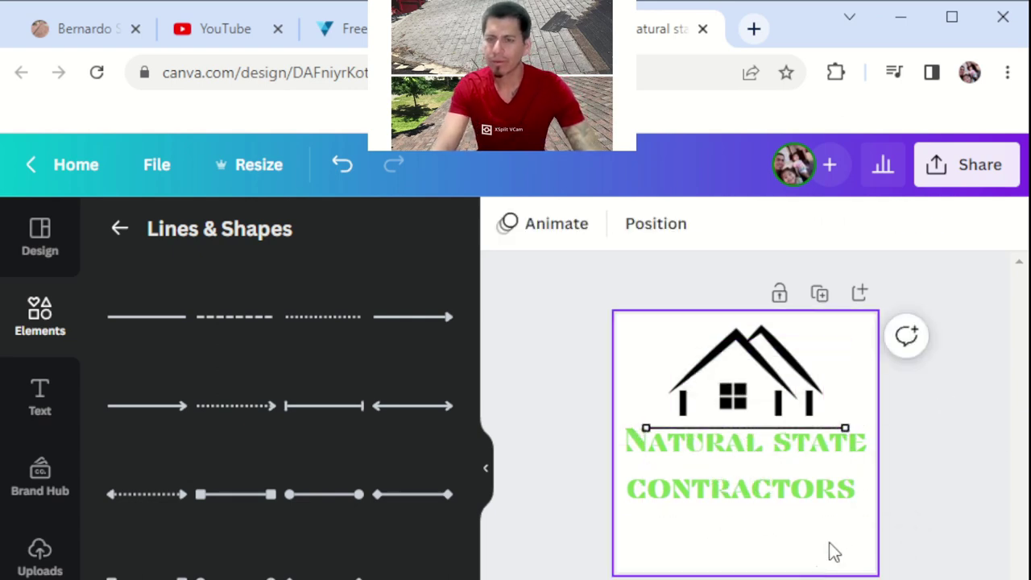
Step: Replace the "line" search in the elements library with a search for "curves"
left_click(119, 228)
left_click(216, 228)
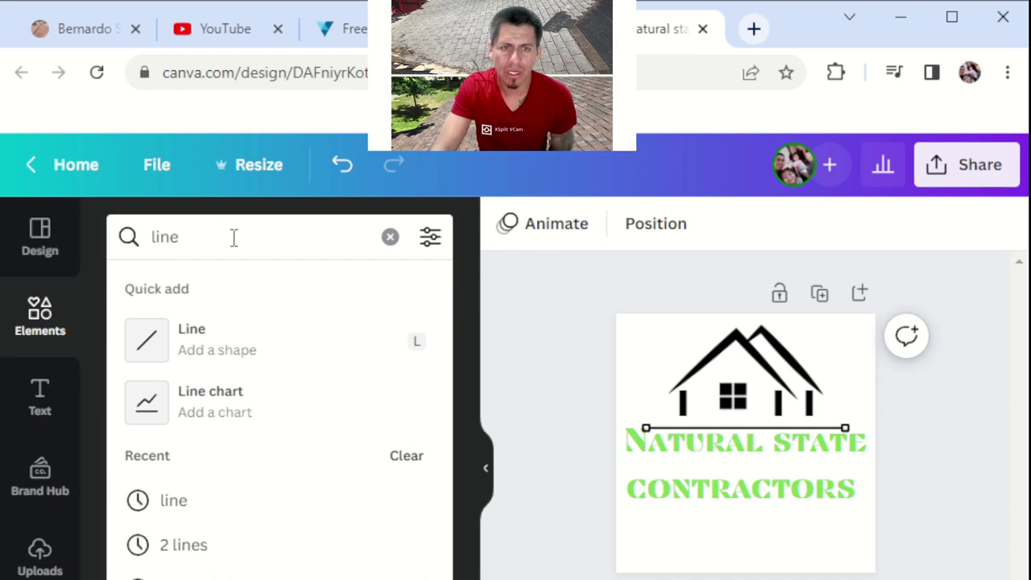
key("BackSpace")
key("BackSpace")
key("BackSpace")
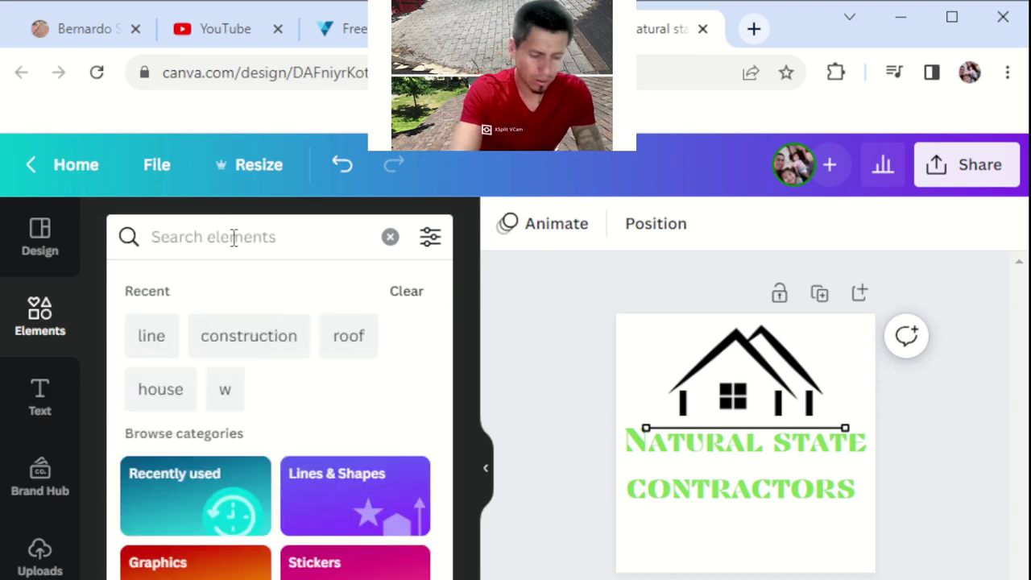
type("curves")
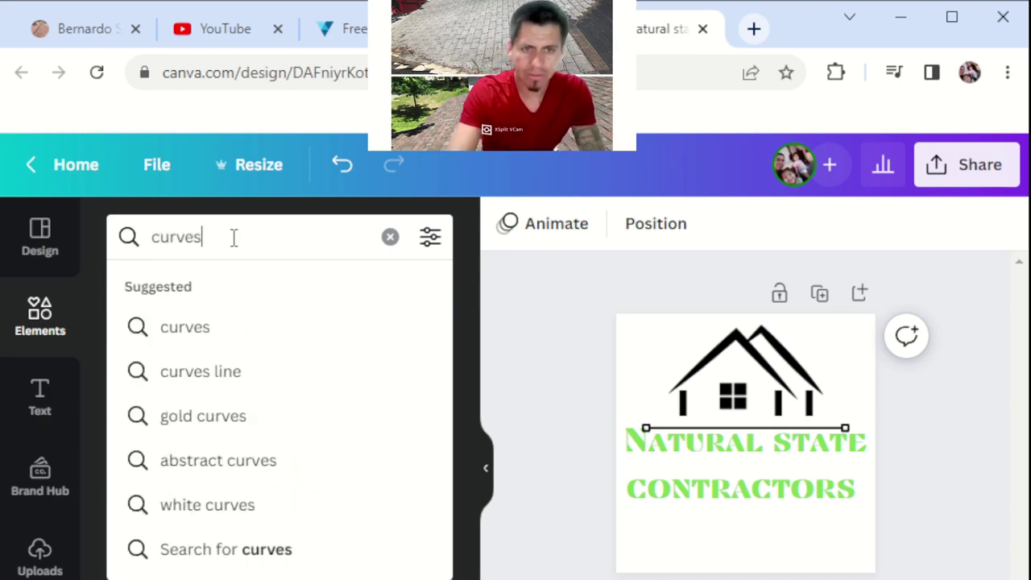
key("Return")
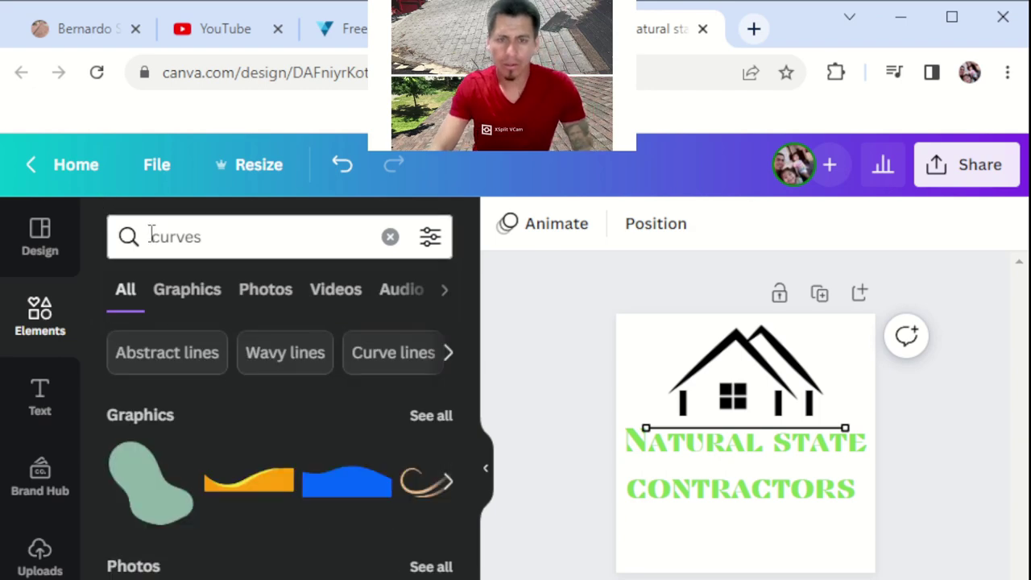
Step: Refine the search to "curves line", add the thin tapered arc graphic and place it around the house's left side
left_click(248, 233)
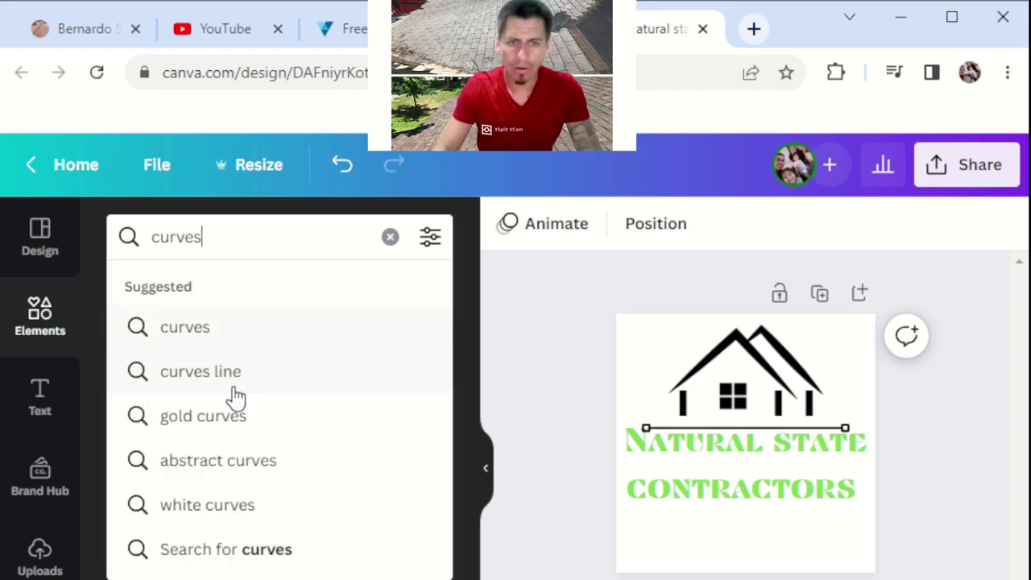
left_click(205, 375)
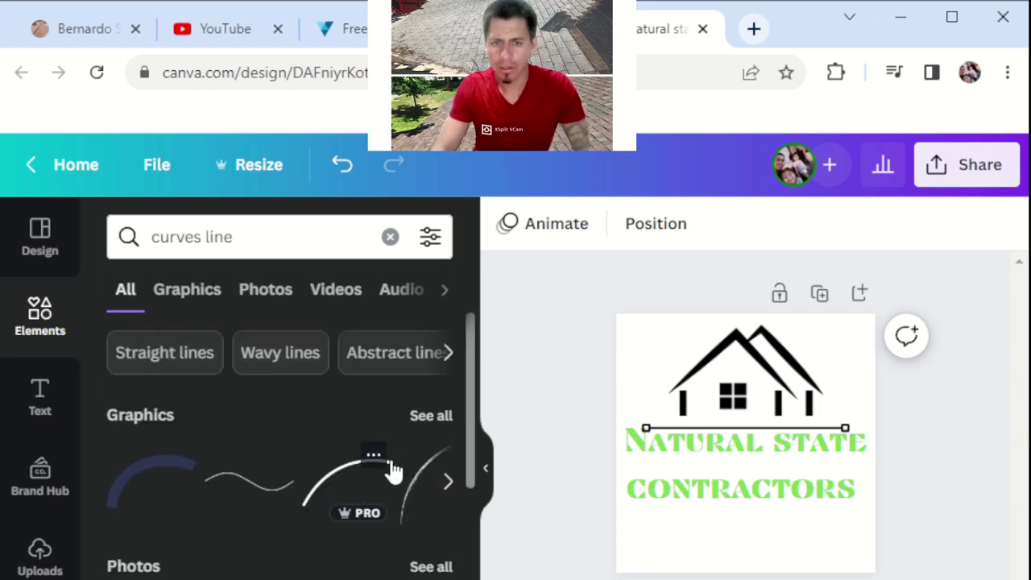
left_click(413, 498)
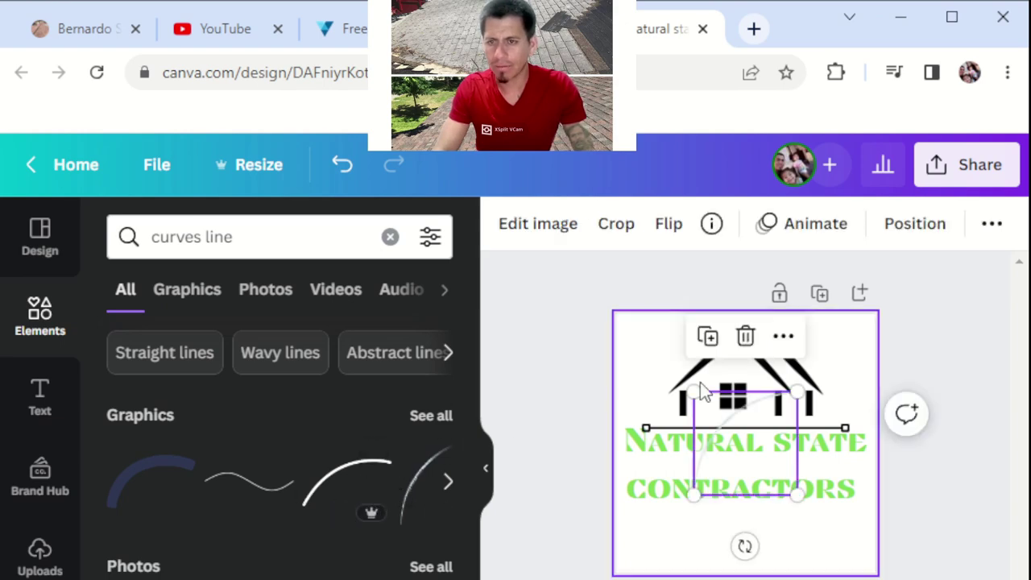
left_click_drag(735, 439, 671, 364)
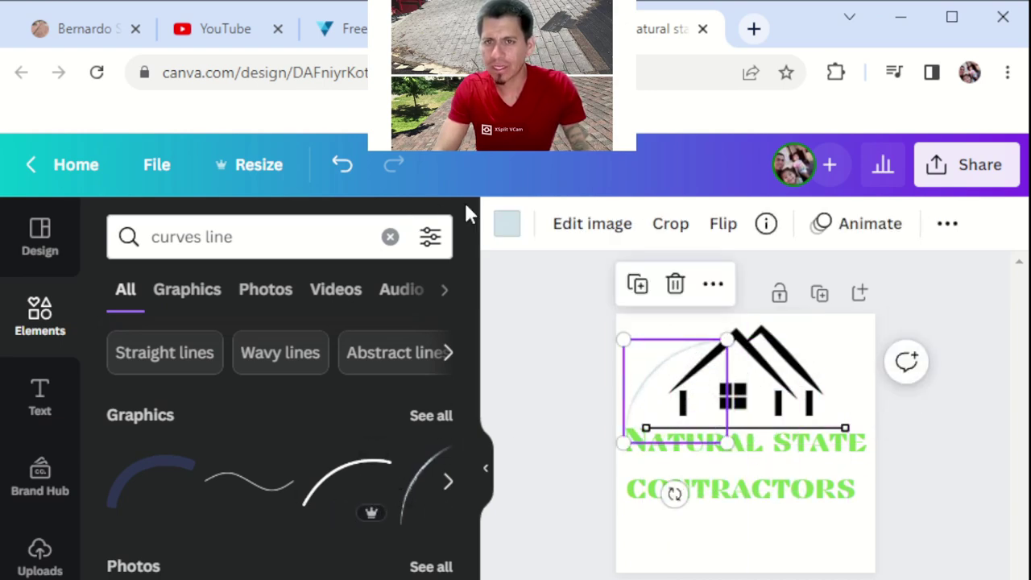
Step: Recolor the thin arc black and move it up and inward so it curves around the house's roof
left_click(507, 224)
left_click(200, 372)
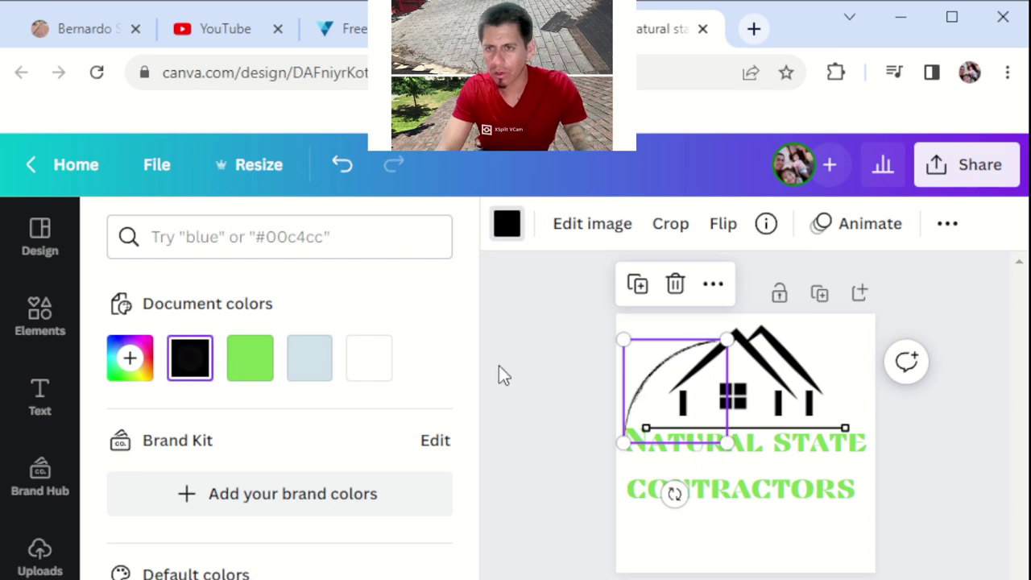
left_click_drag(660, 373, 681, 347)
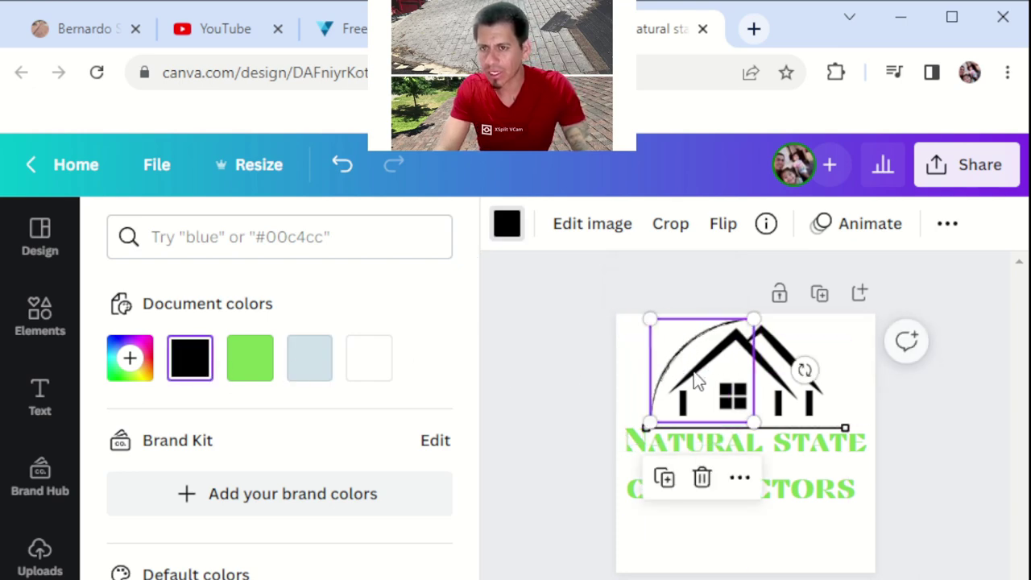
Step: Delete the straight line between the house and the company name, and shift the arc slightly away from the roof
left_click(790, 429)
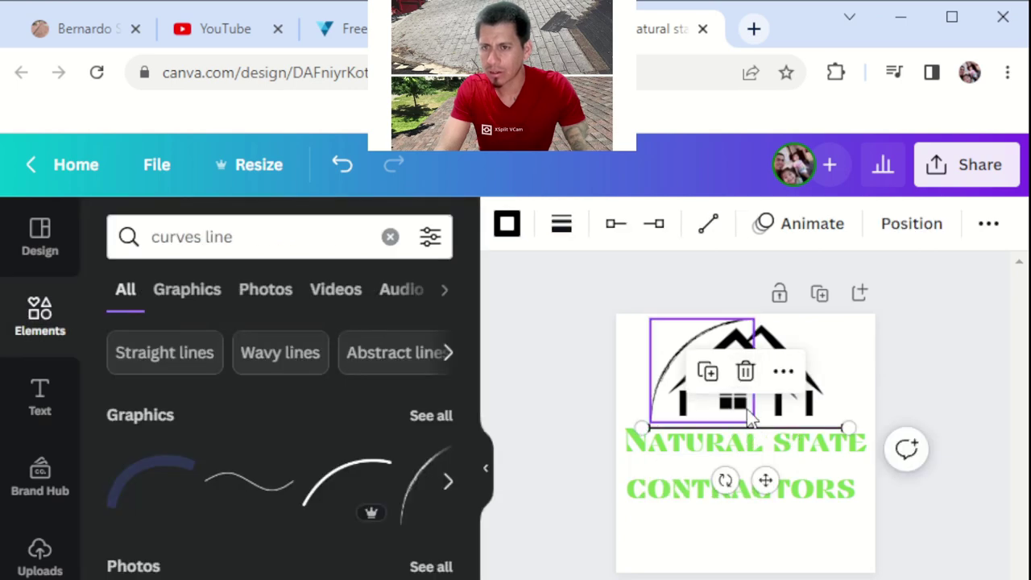
left_click(745, 370)
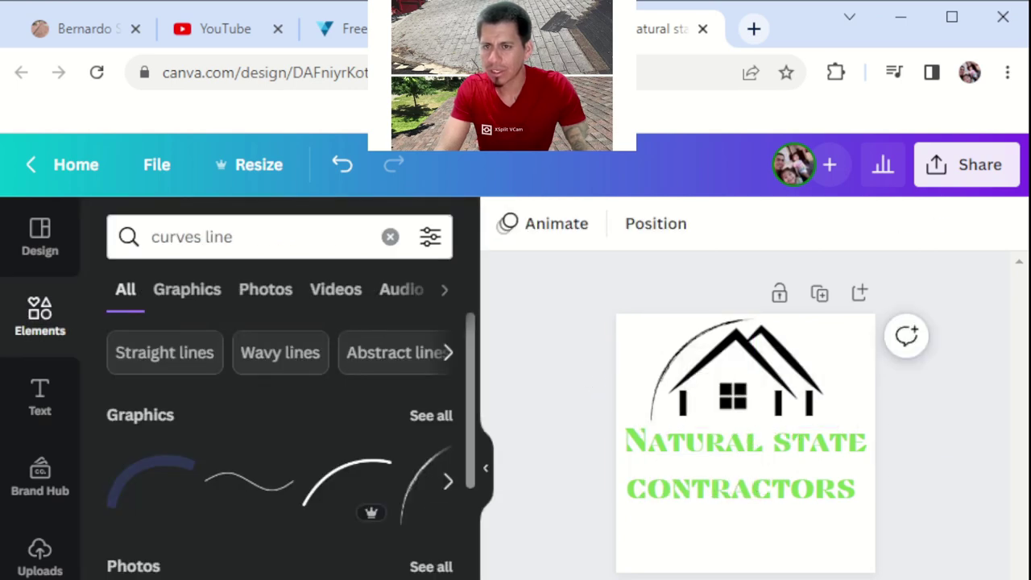
mouse_move(679, 367)
left_mouse_down()
mouse_move(664, 359)
mouse_move(700, 458)
mouse_move(698, 489)
mouse_move(668, 361)
left_mouse_up()
left_click(805, 561)
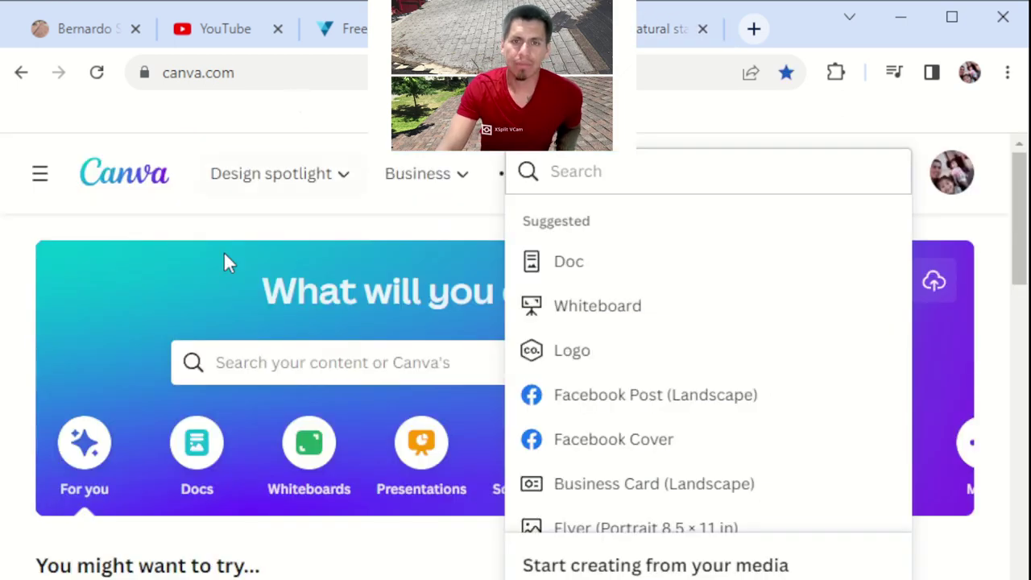
Step: Close the list of suggested design types on the home page and return to the open logo design
left_click(162, 287)
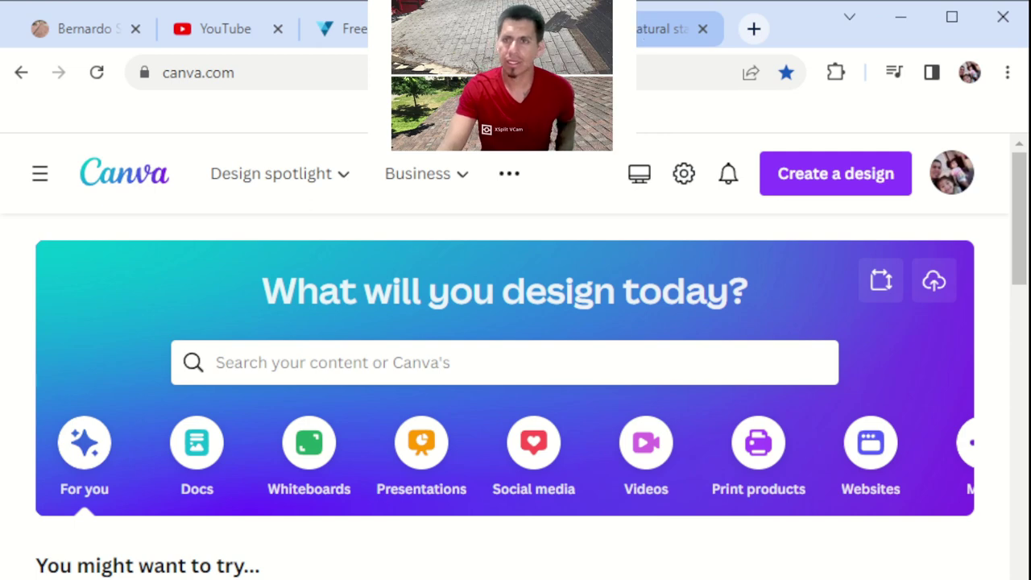
left_click(645, 34)
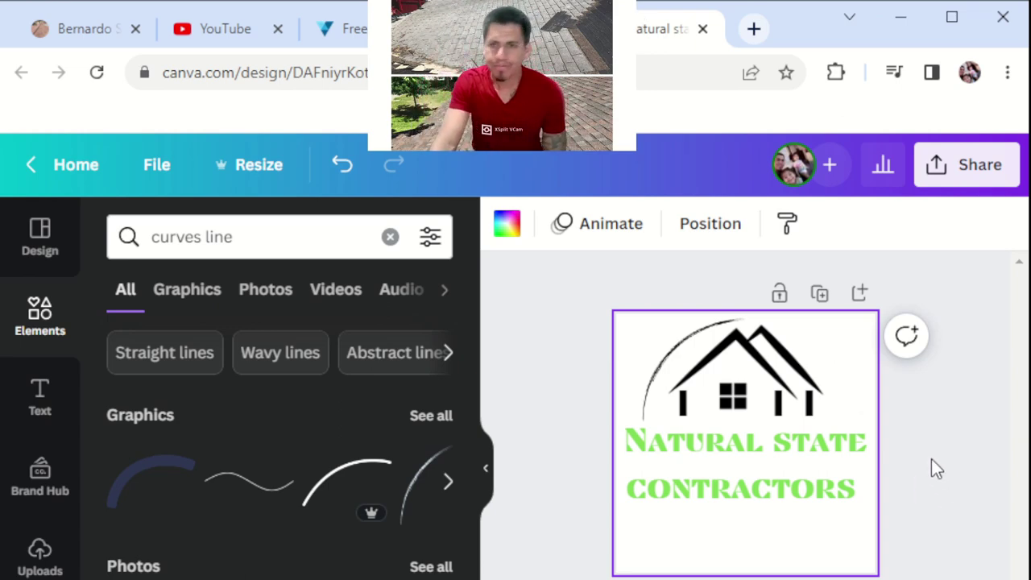
left_click(973, 172)
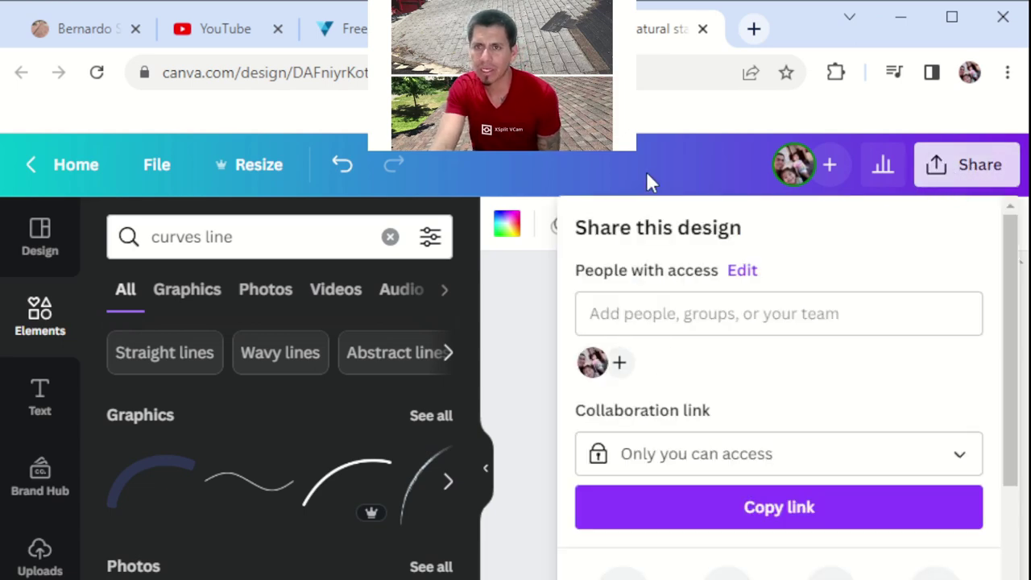
left_click(737, 165)
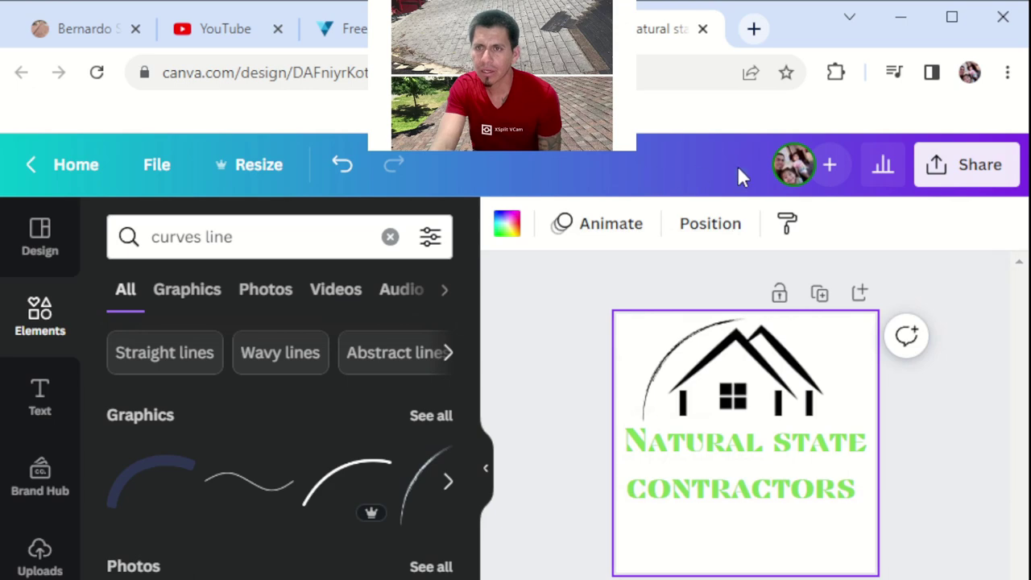
left_click(966, 181)
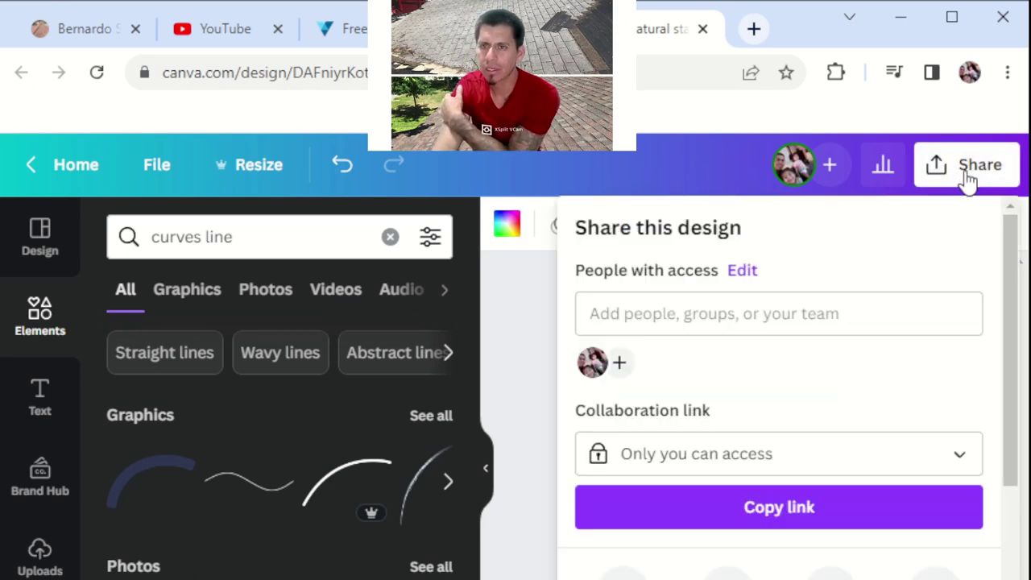
scroll(705, 455, "down", 5)
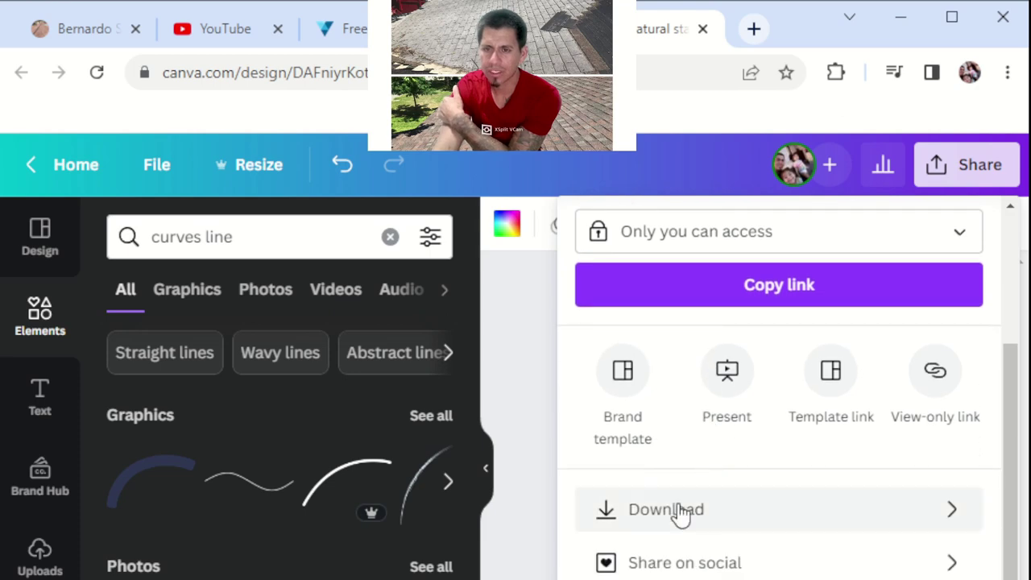
left_click(681, 510)
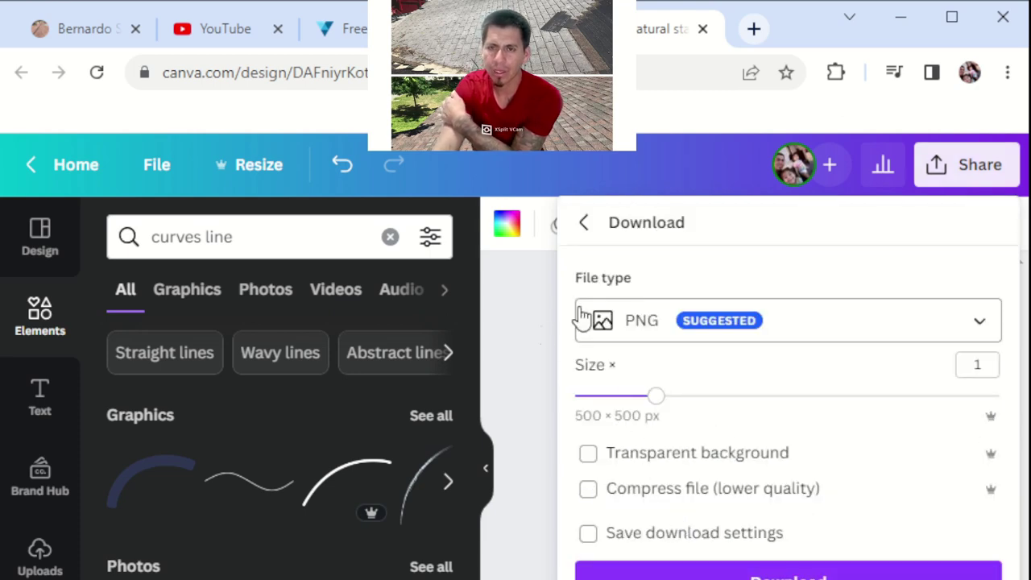
left_click(589, 454)
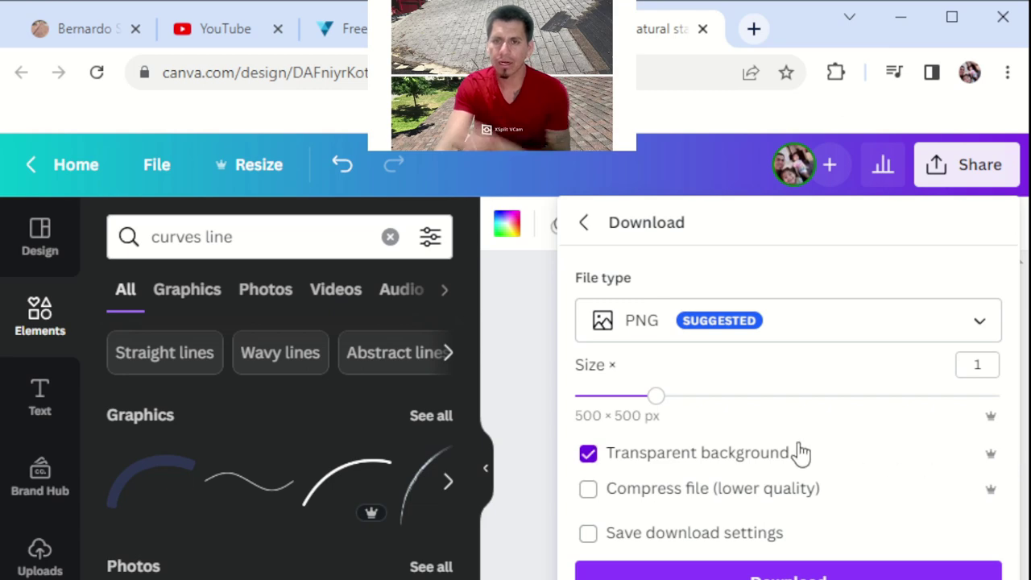
left_click(488, 371)
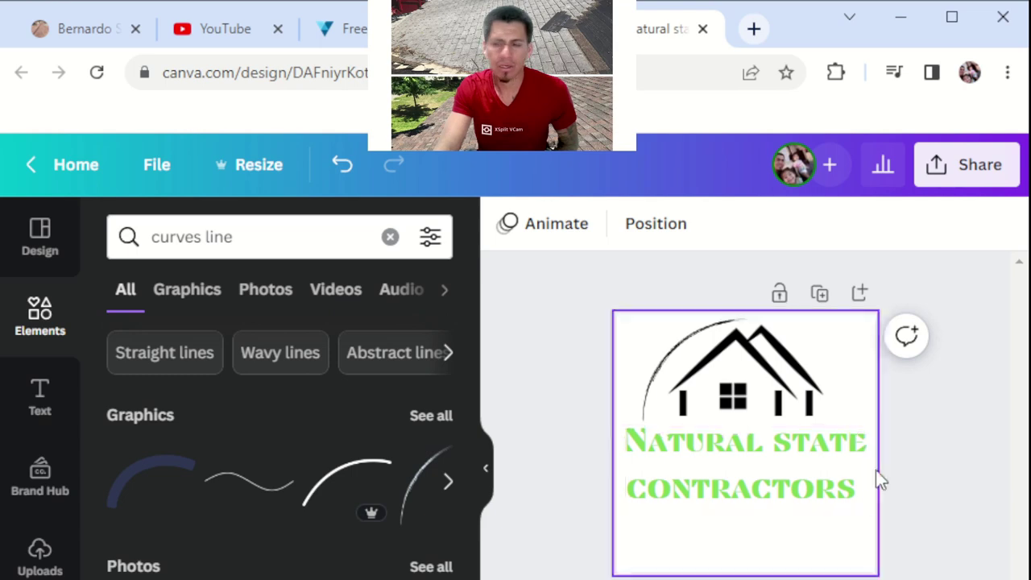
Step: Download the logo as a PNG with a transparent background and return to the canvas
left_click(967, 173)
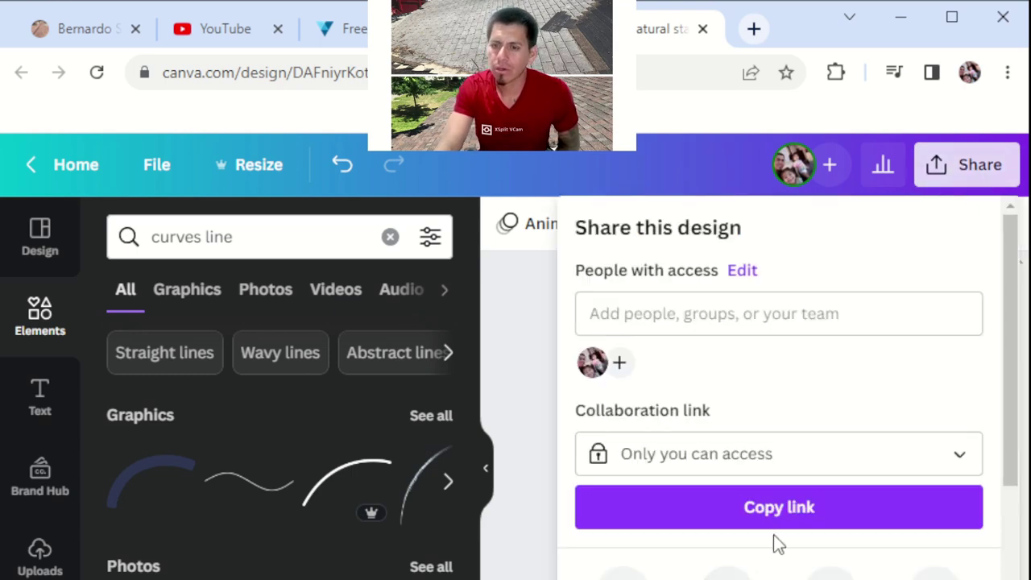
scroll(743, 564, "down", 3)
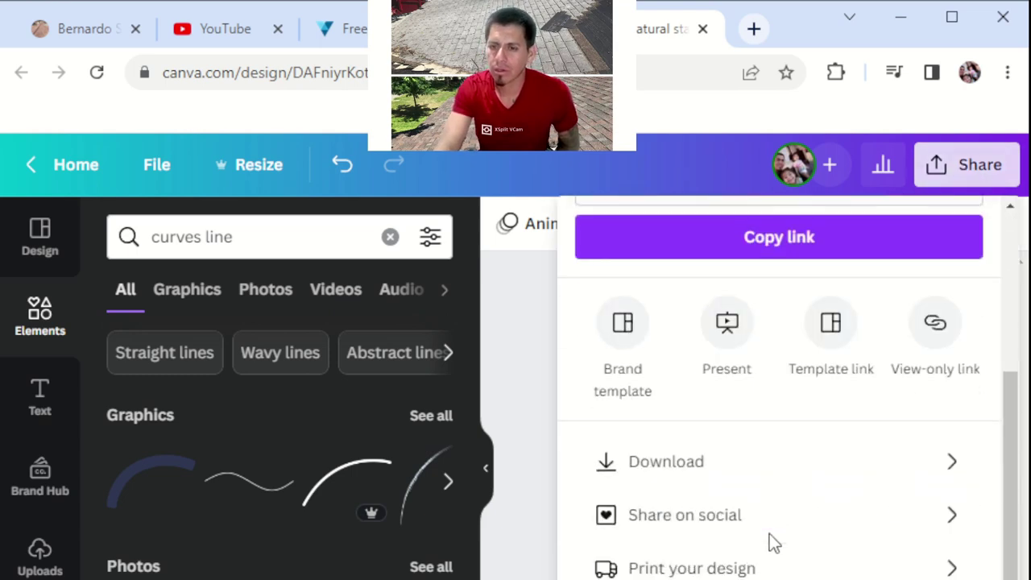
left_click(681, 466)
left_click(590, 455)
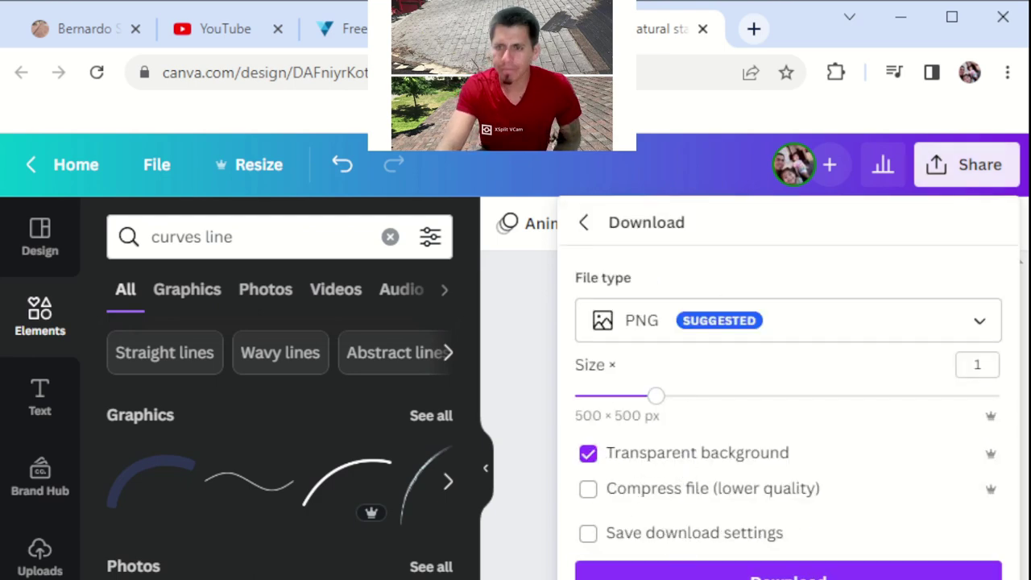
left_click(757, 572)
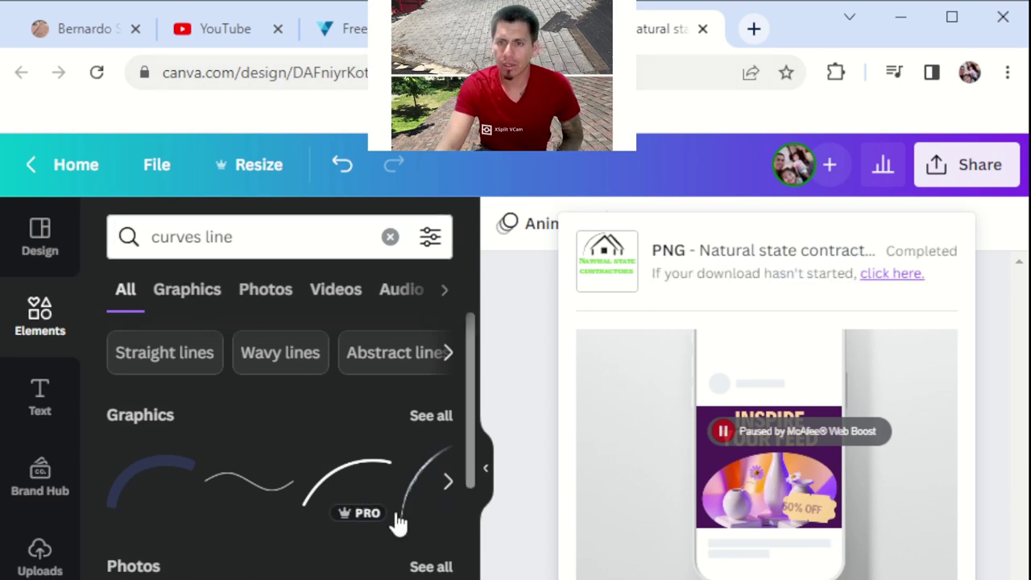
left_click(523, 528)
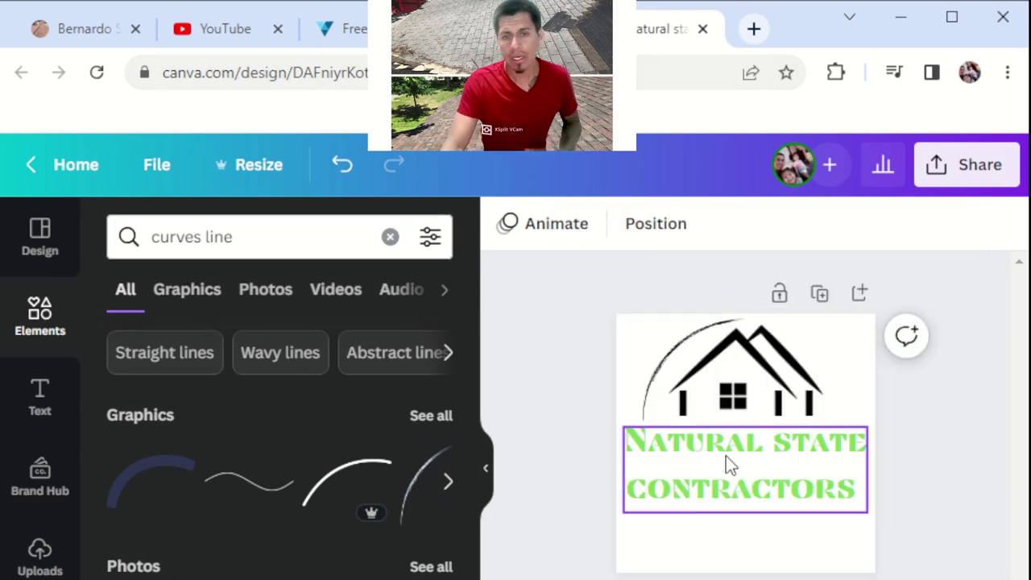